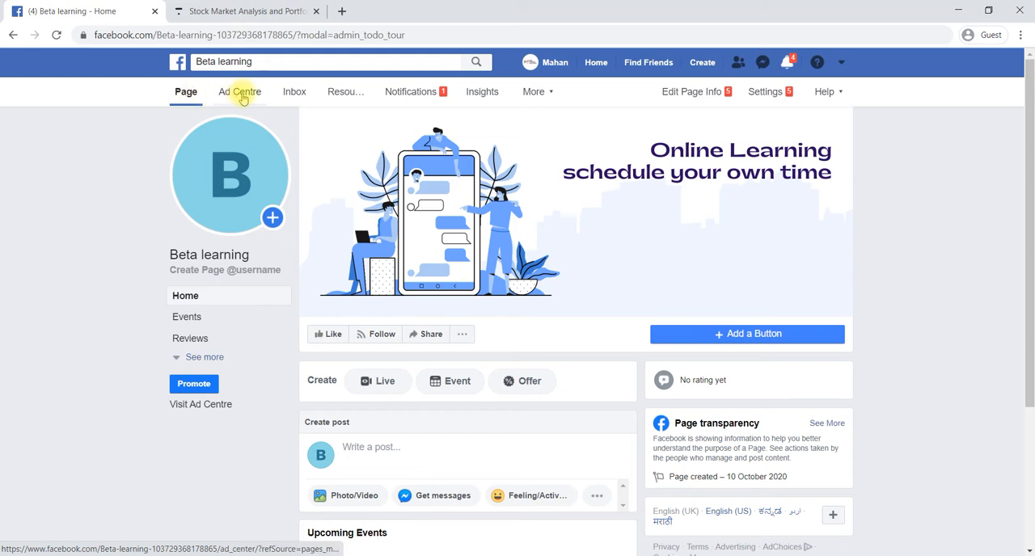
Open the Page's Ad Centre and create a new ad with the goal "Get more website visitors"
left_click(241, 94)
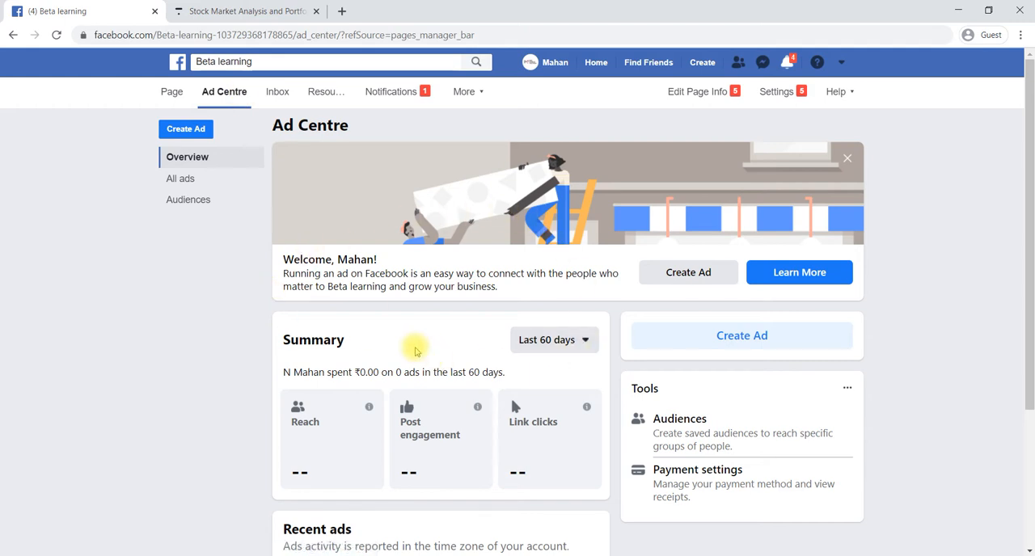
scroll(413, 349, "down", 3)
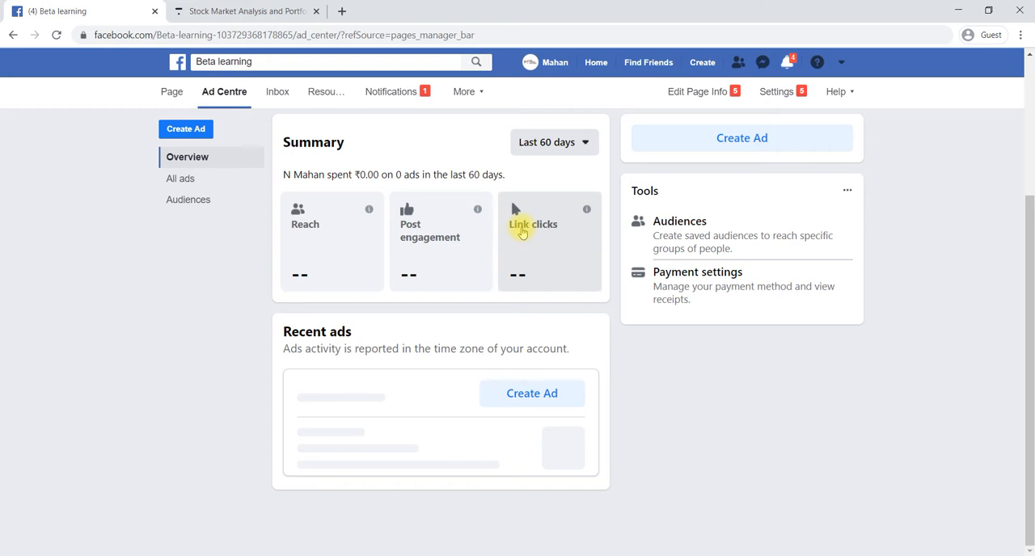
scroll(522, 232, "up", 3)
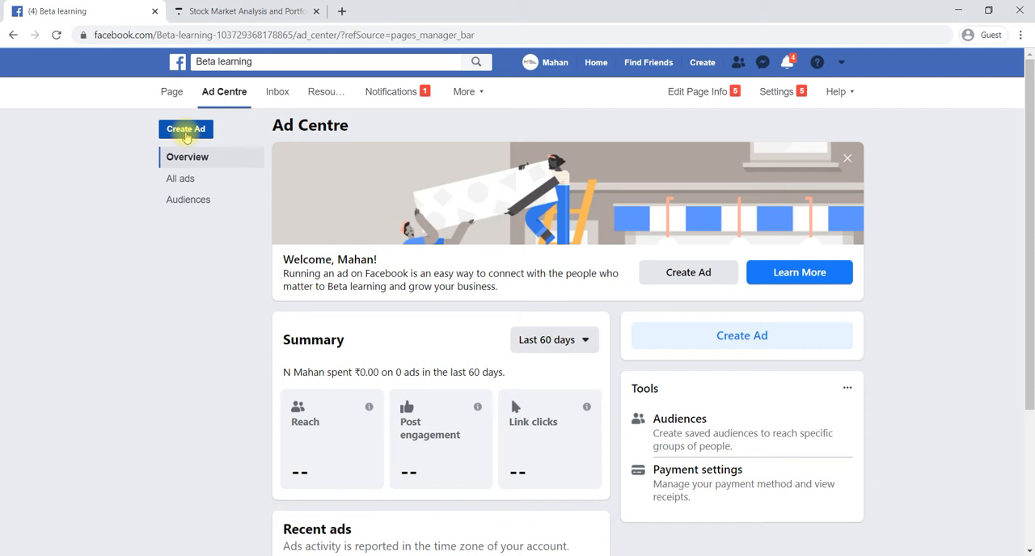
left_click(186, 131)
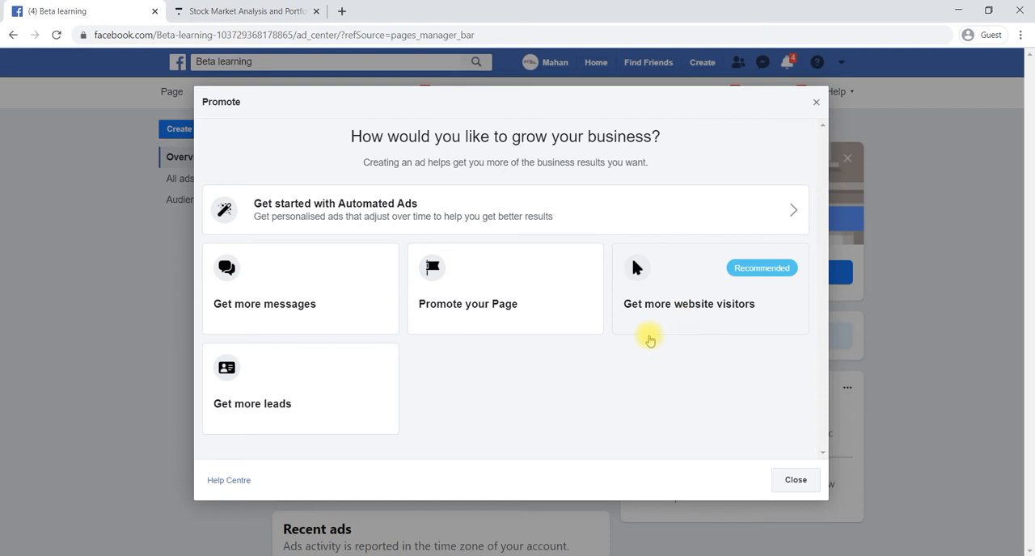
left_click(689, 305)
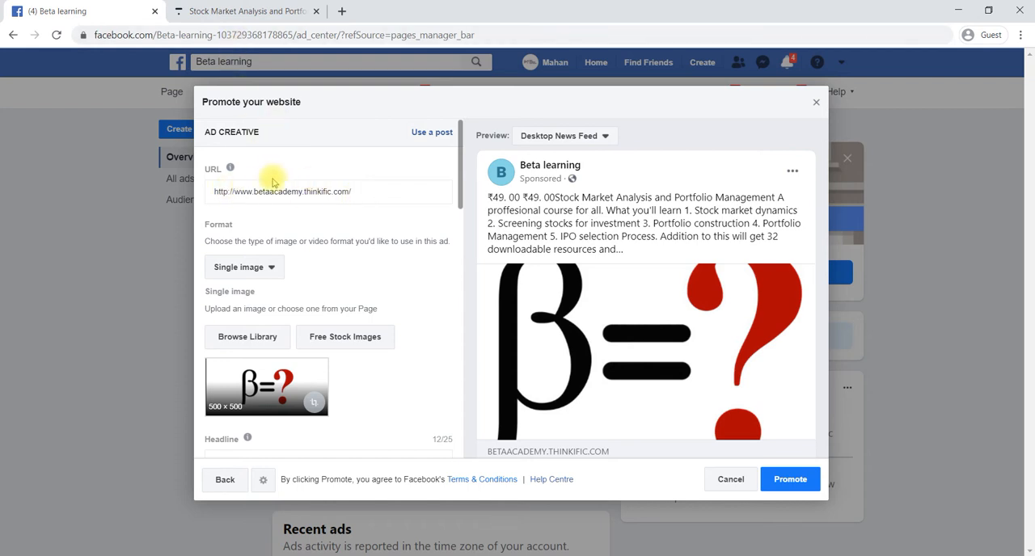
Copy the web address of the Stock Market Analysis and Portfolio Management course page and use it as the ad's URL
left_click(265, 13)
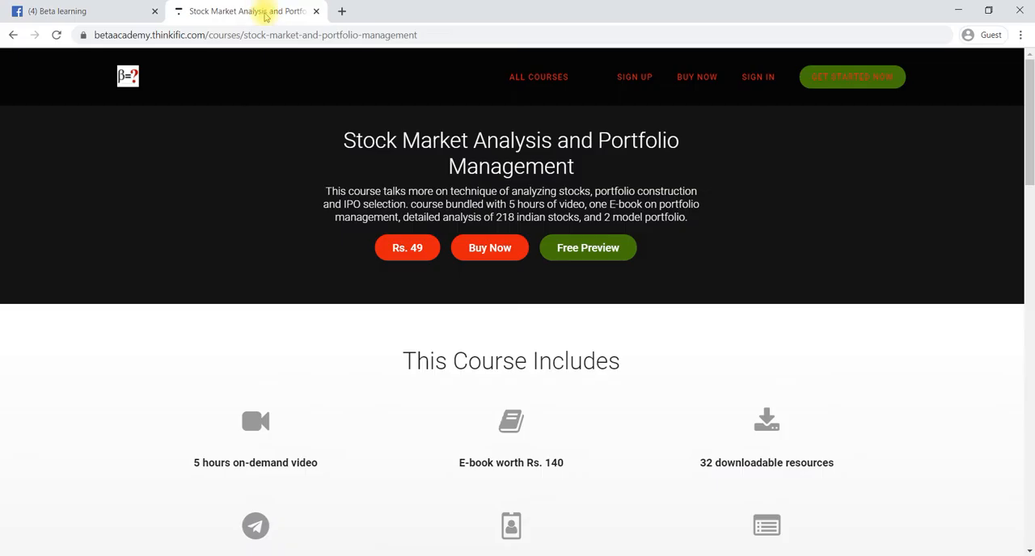
left_click(406, 38)
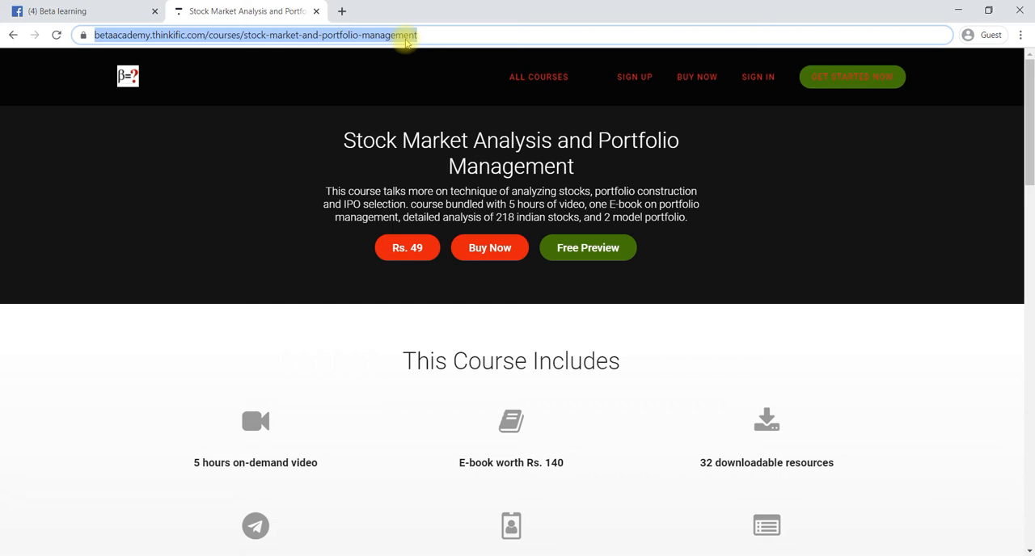
key("ctrl+c")
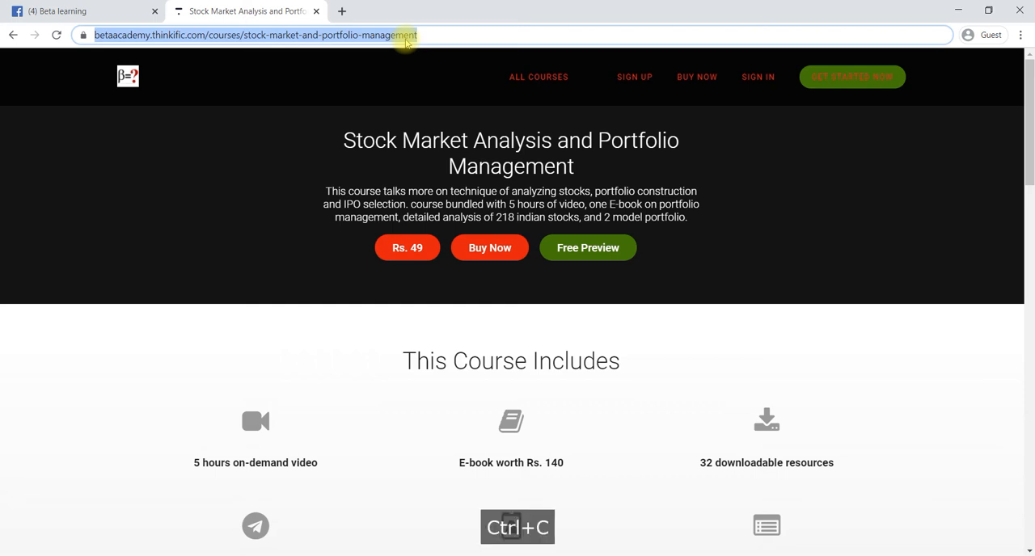
left_click(108, 7)
left_click(368, 192)
triple_click(367, 192)
key("ctrl+v")
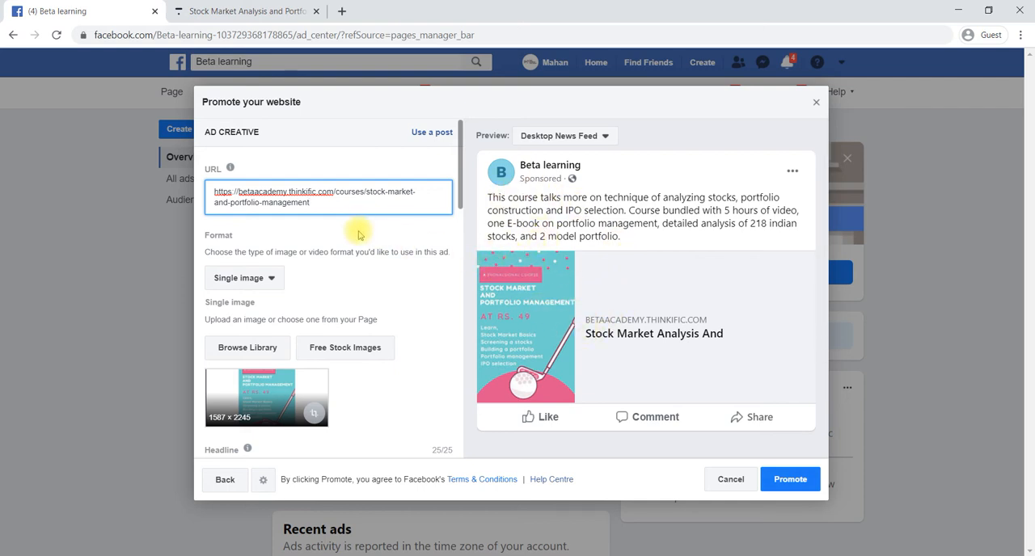
Try the Video ad format with the library clip FB Ad 1 .mp4, and discard the clip
scroll(360, 233, "down", 1)
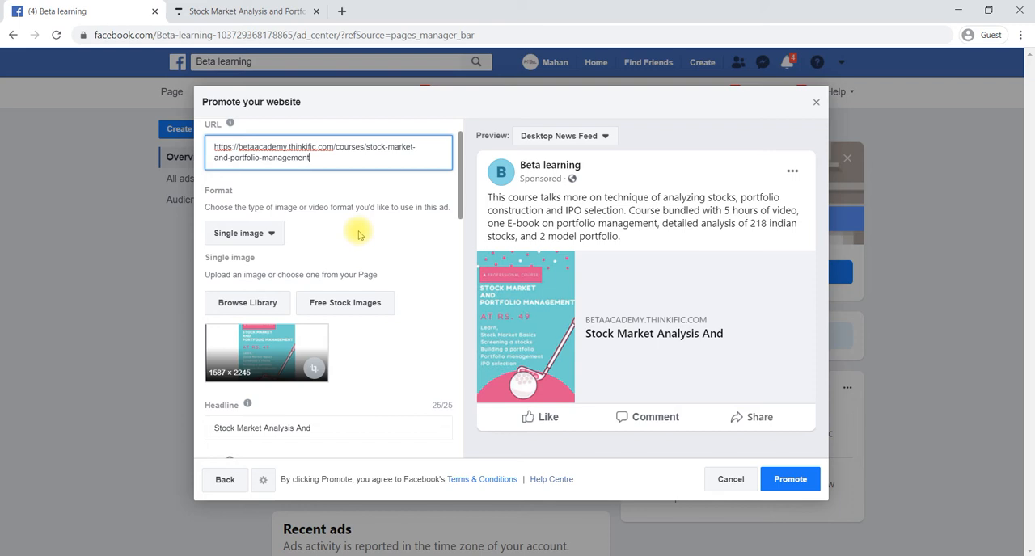
left_click(272, 235)
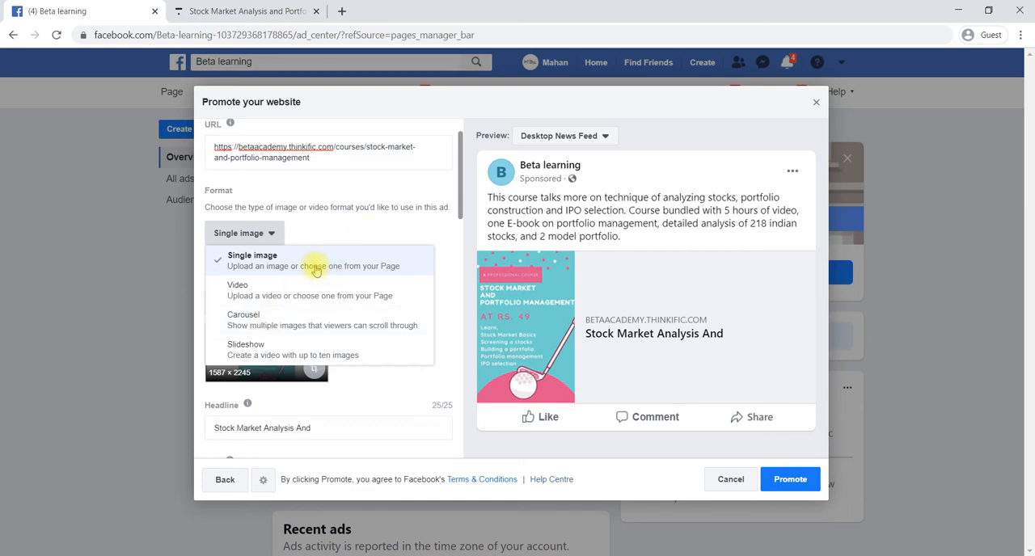
left_click(307, 294)
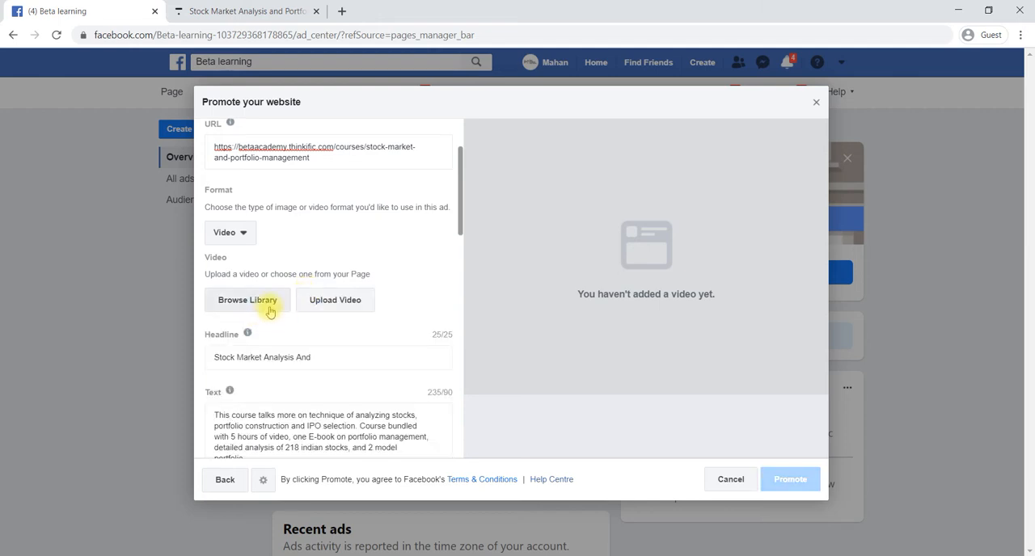
left_click(268, 306)
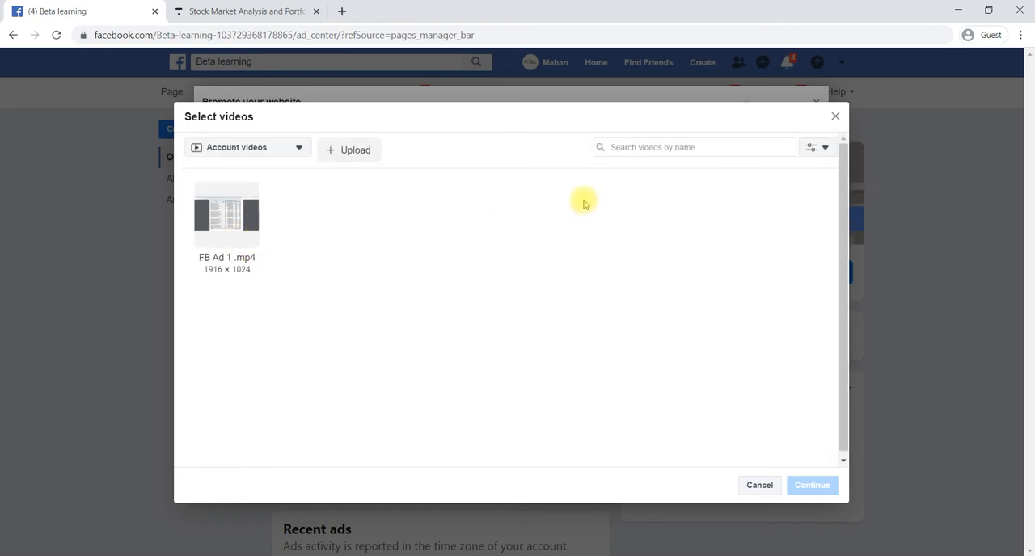
left_click(236, 218)
left_click(799, 486)
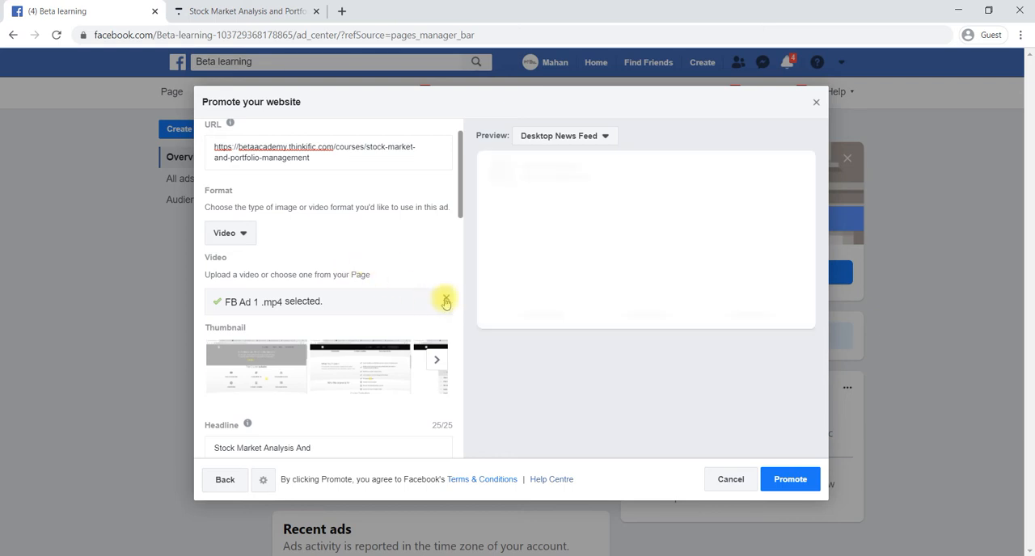
left_click(445, 302)
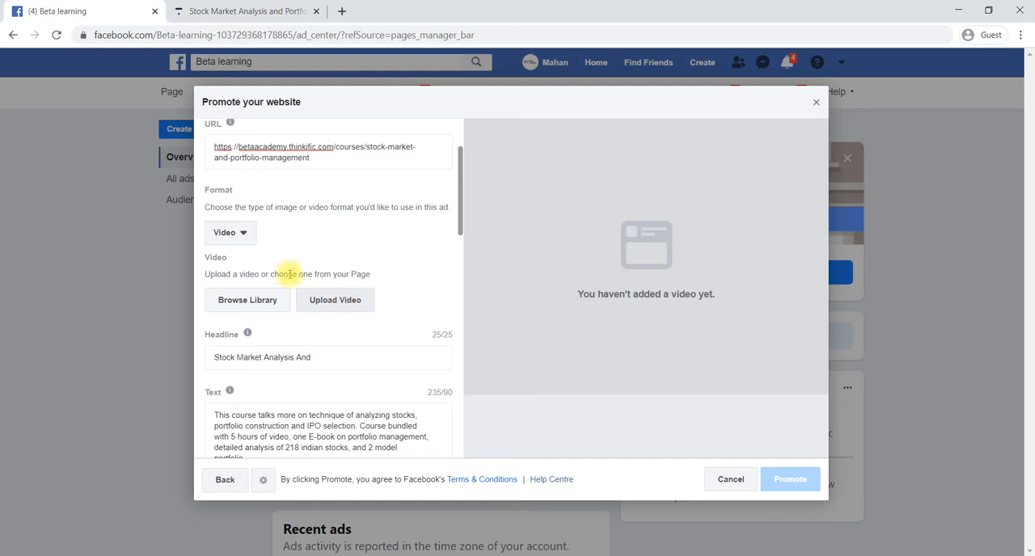
Set the ad format to Single image and choose the first 940 × 788 course poster from the account images
left_click(235, 233)
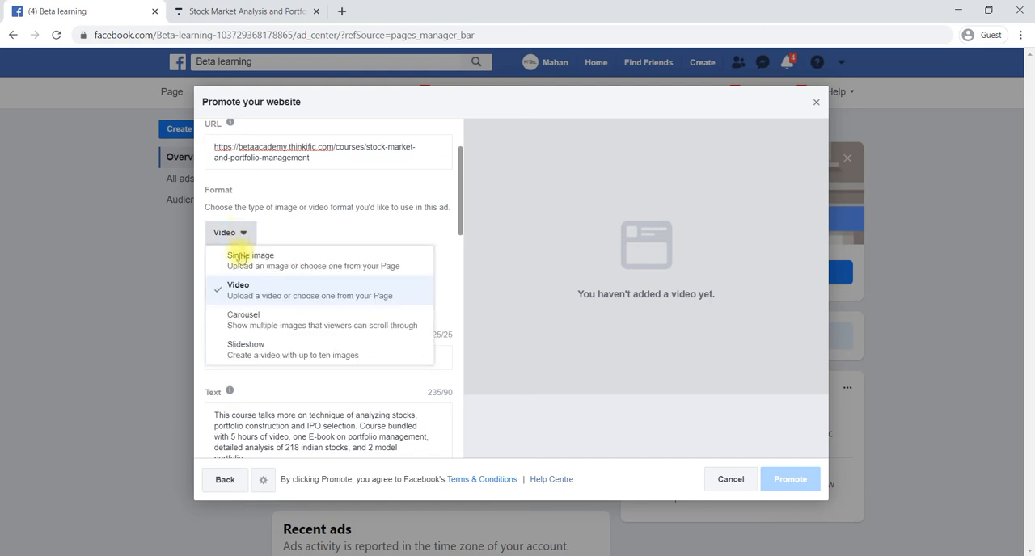
left_click(250, 260)
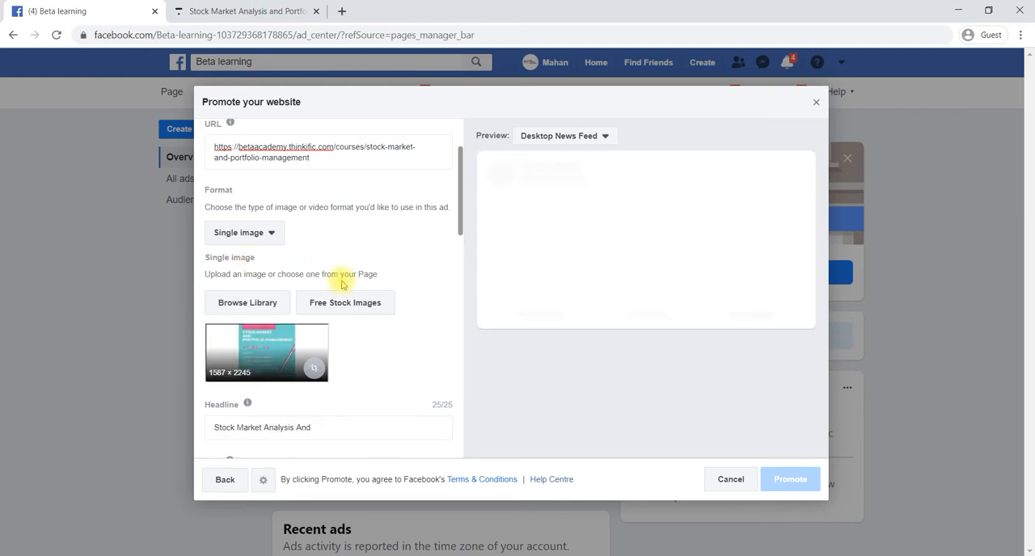
left_click(249, 302)
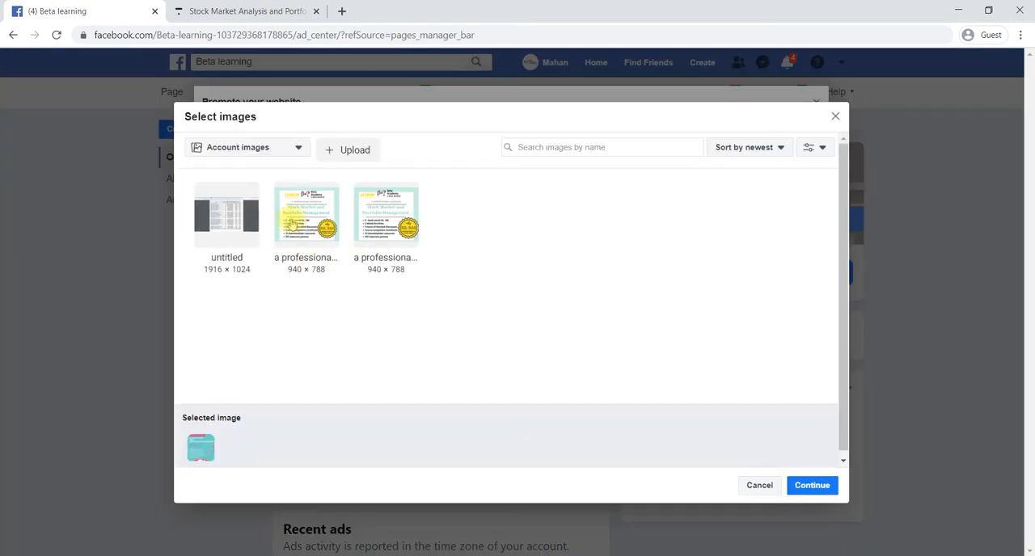
left_click(306, 225)
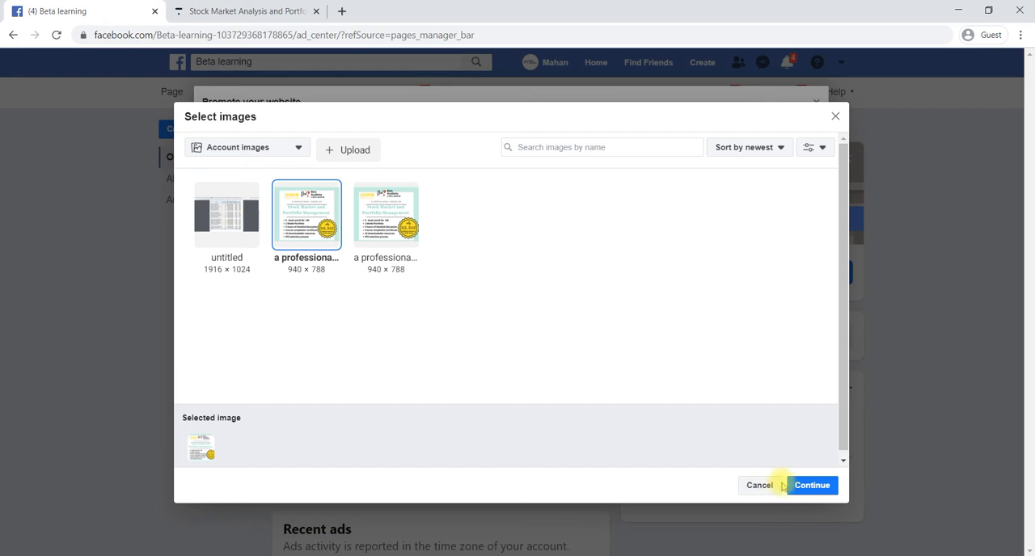
left_click(811, 485)
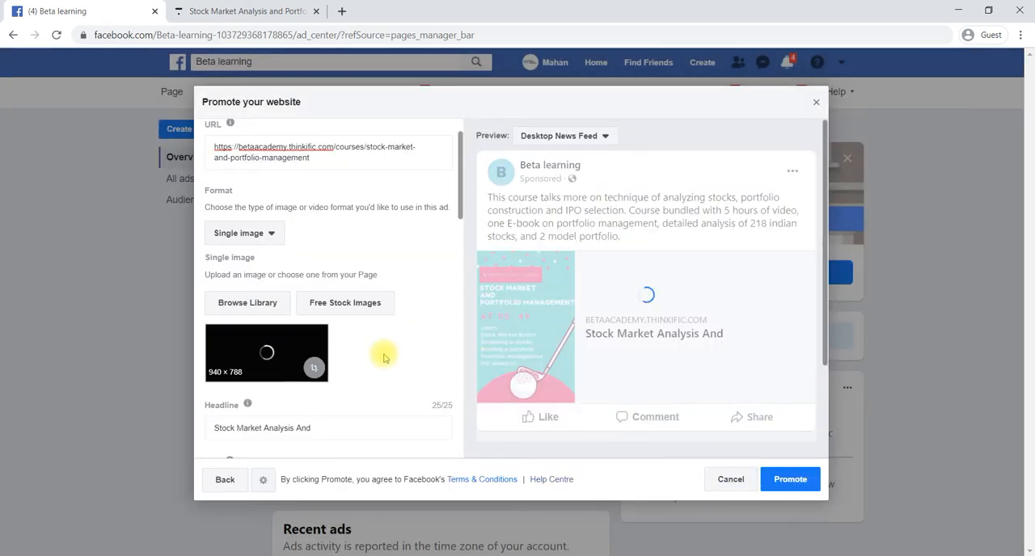
Crop the ad image to a 788 × 788 square, shifted slightly right to include the price badge
scroll(379, 351, "down", 2)
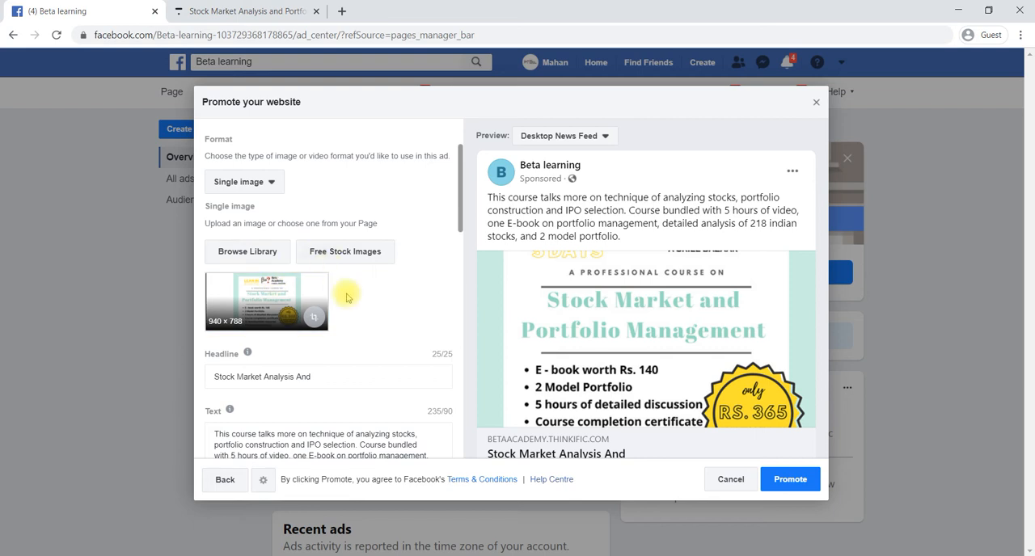
scroll(348, 295, "down", 1)
scroll(610, 323, "down", 1)
scroll(610, 323, "down", 3)
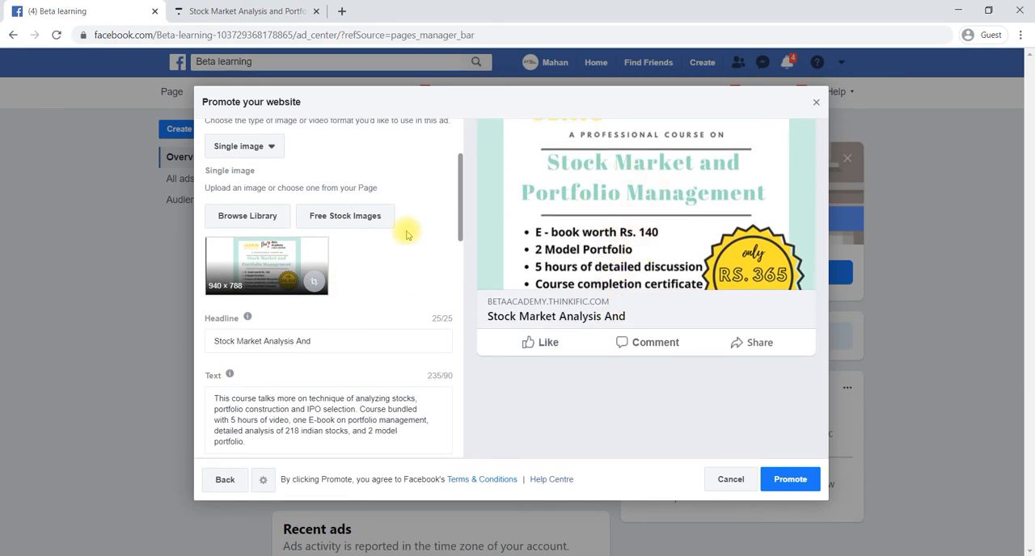
scroll(406, 229, "up", 1)
scroll(588, 259, "up", 3)
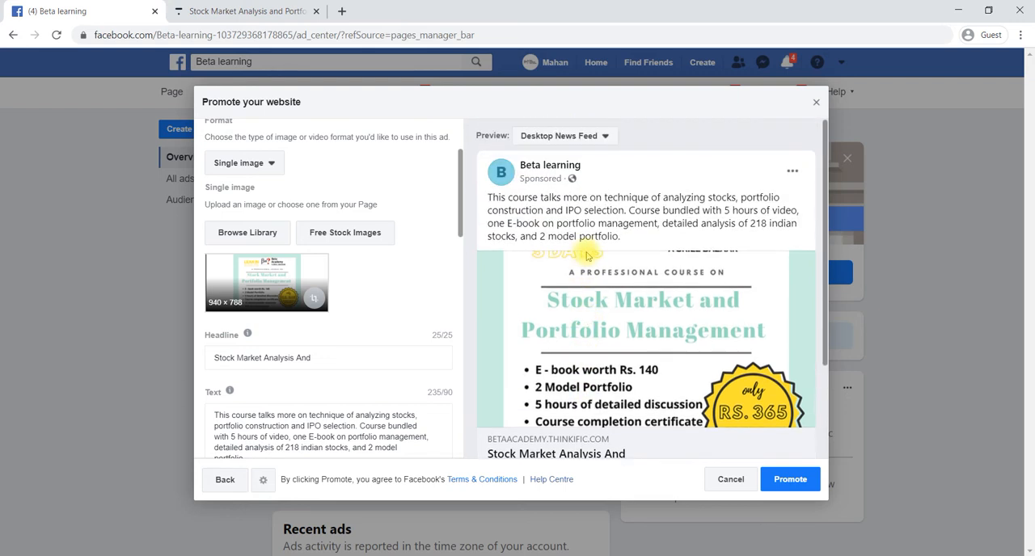
left_click(316, 301)
mouse_move(483, 291)
left_mouse_down()
mouse_move(507, 292)
mouse_move(495, 294)
left_mouse_up()
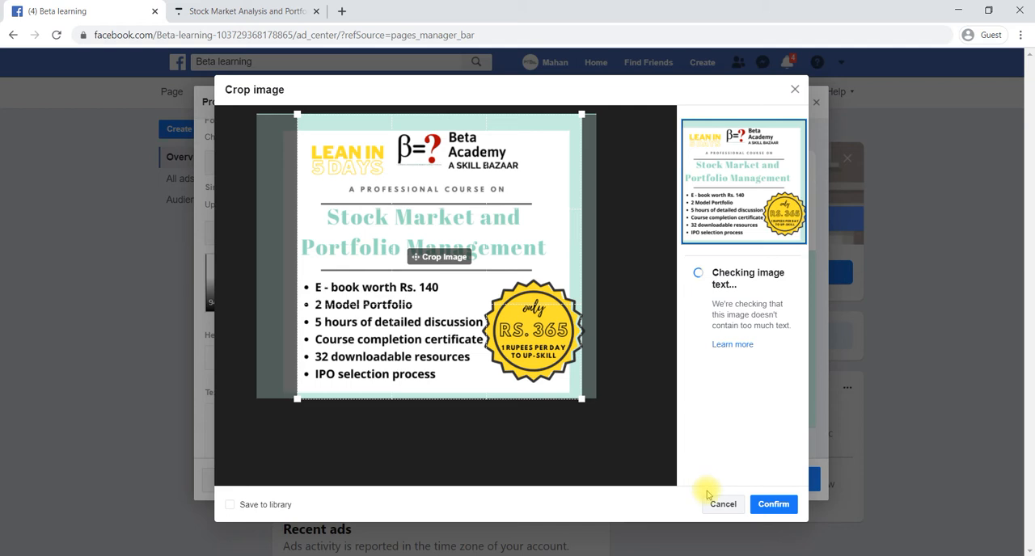
left_click(766, 504)
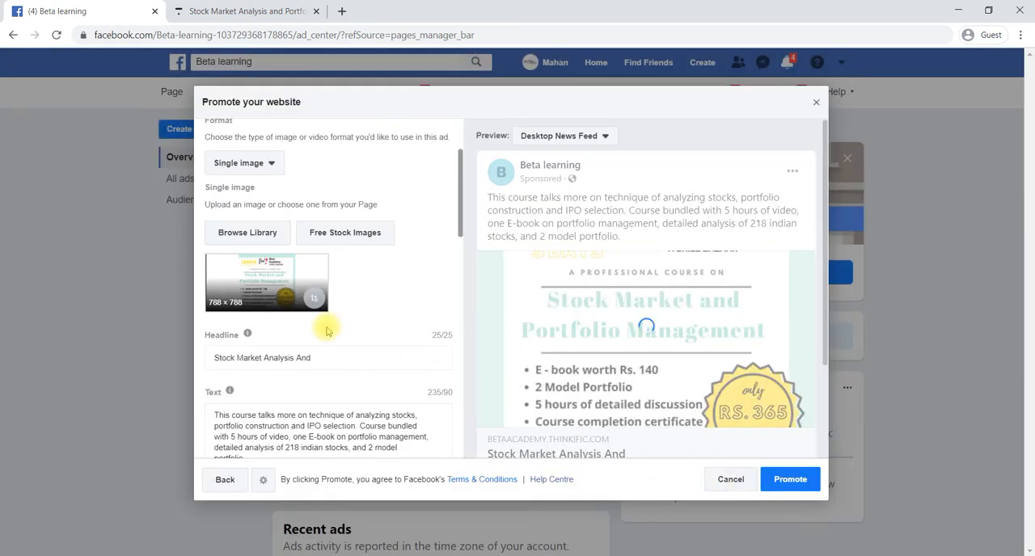
Replace the ad's headline with "buy now" and check the ad preview
scroll(327, 330, "down", 1)
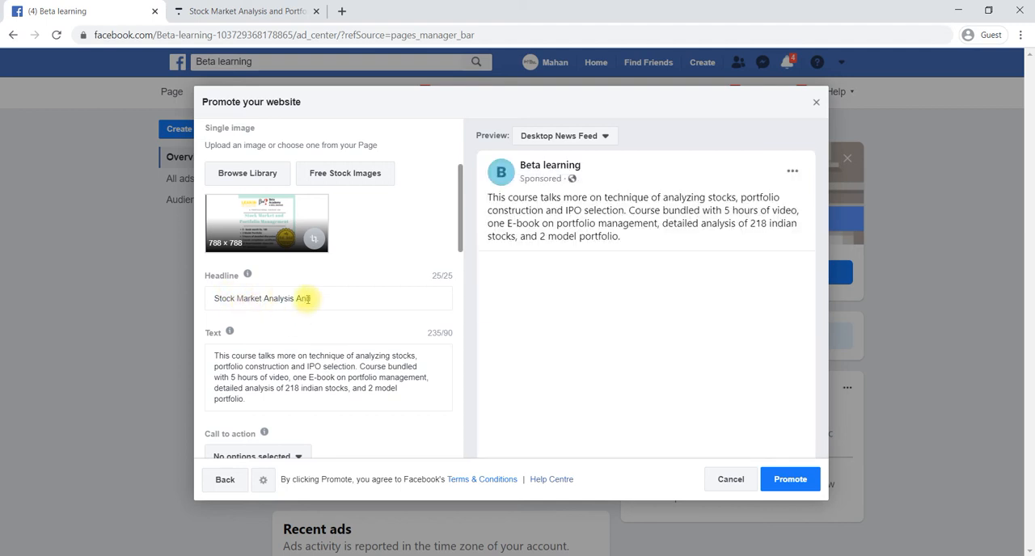
scroll(560, 359, "down", 2)
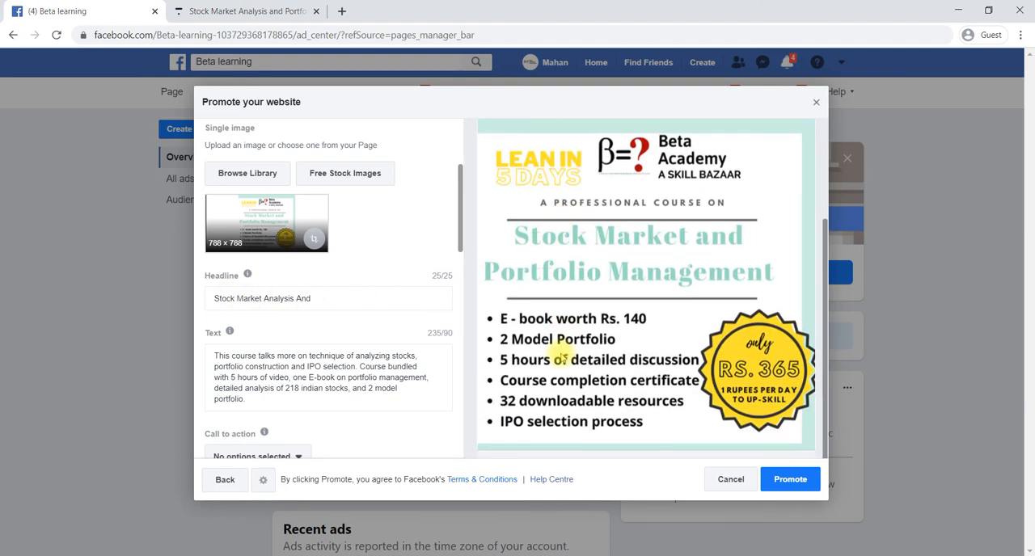
scroll(598, 322, "up", 2)
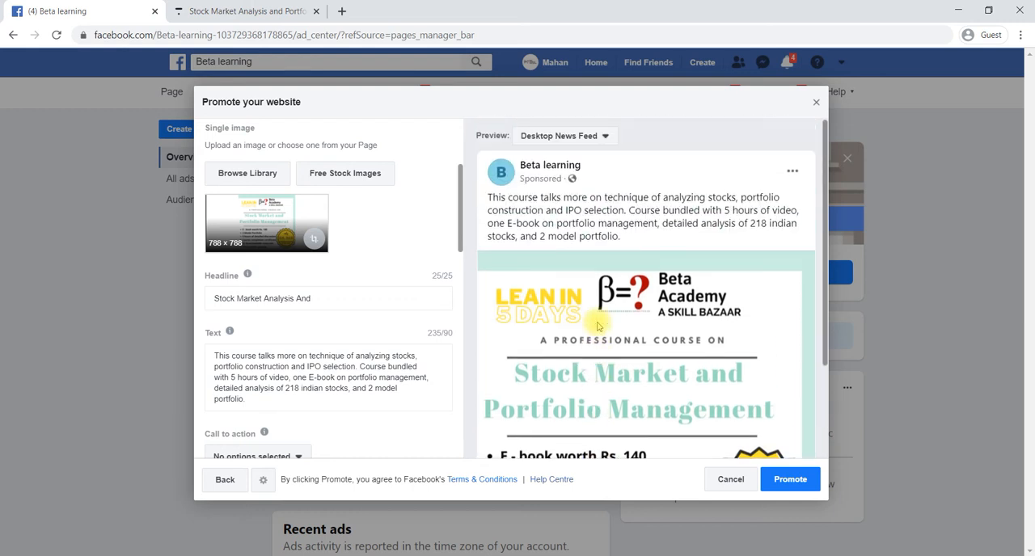
left_click(321, 300)
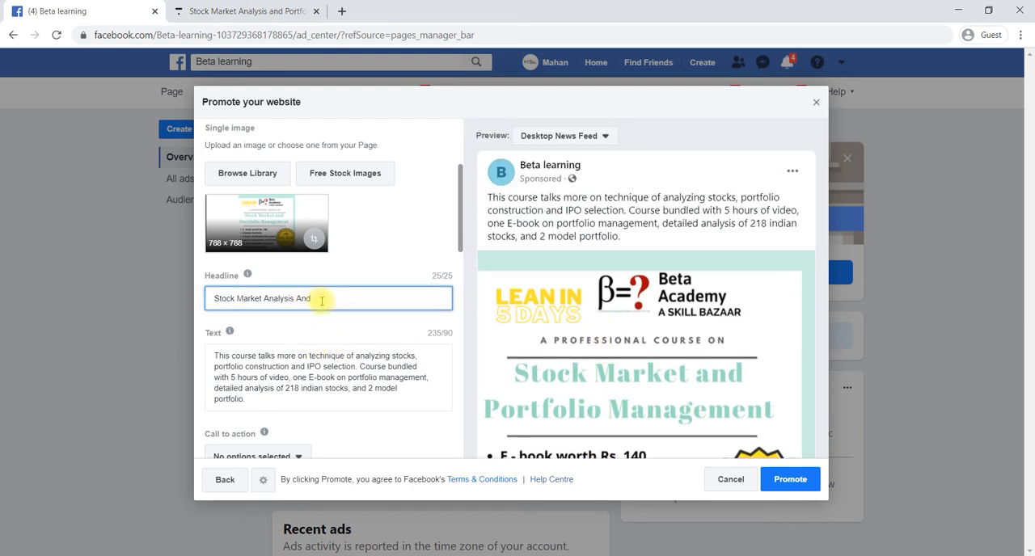
key("BackSpace")
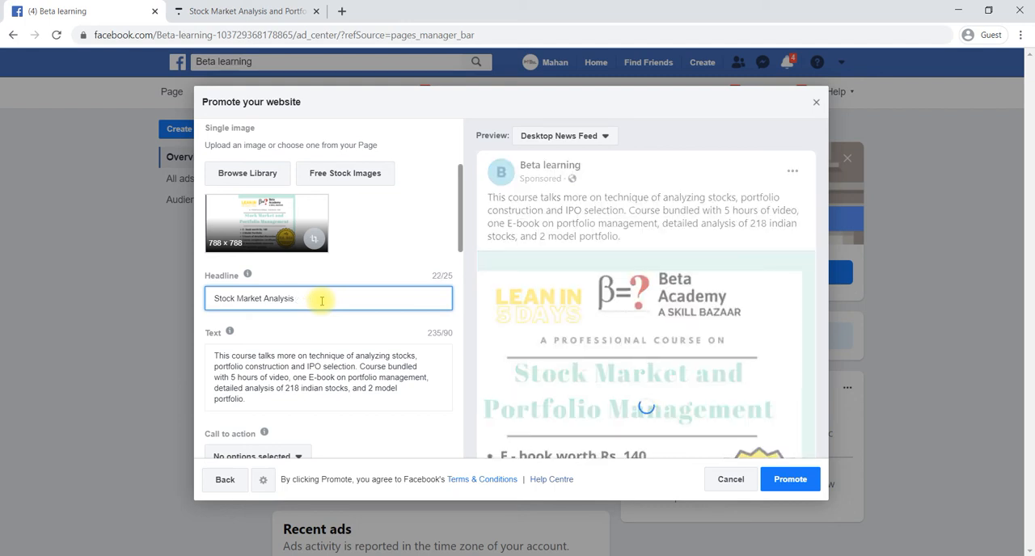
key("BackSpace")
key("BackSpace")
key("BackSpace")
key("BackSpace")
key("BackSpace")
key("BackSpace")
key("BackSpace")
key("BackSpace")
key("BackSpace")
key("BackSpace")
key("BackSpace")
key("BackSpace")
key("BackSpace")
key("BackSpace")
key("BackSpace")
key("BackSpace")
key("BackSpace")
key("BackSpace")
key("BackSpace")
key("BackSpace")
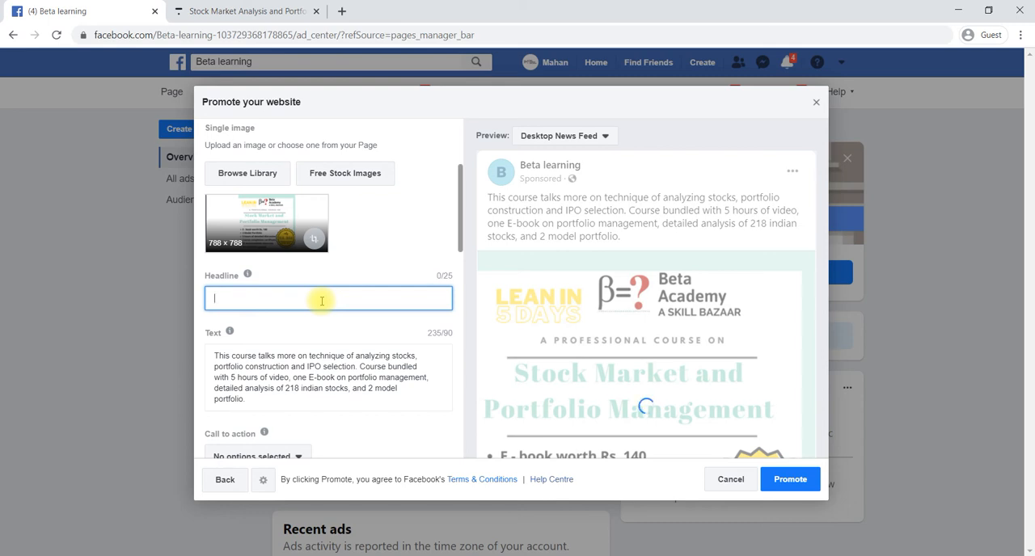
type("St")
key("BackSpace")
key("BackSpace")
type("buy ")
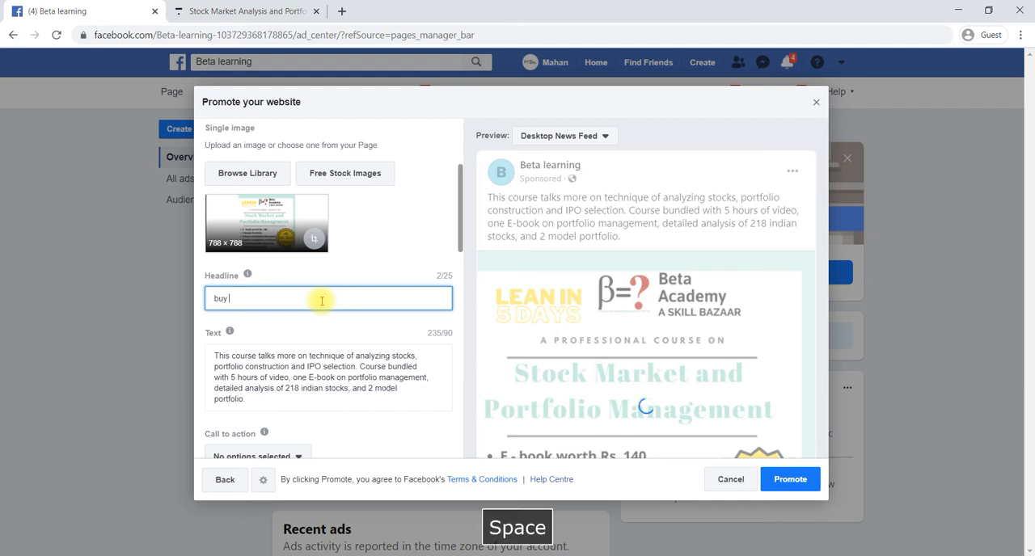
type("now")
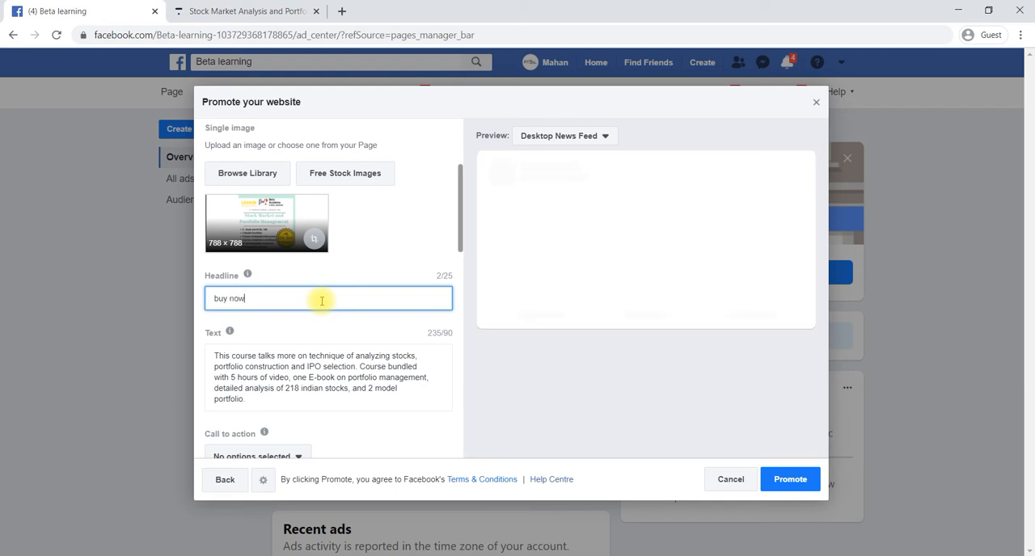
scroll(599, 323, "down", 2)
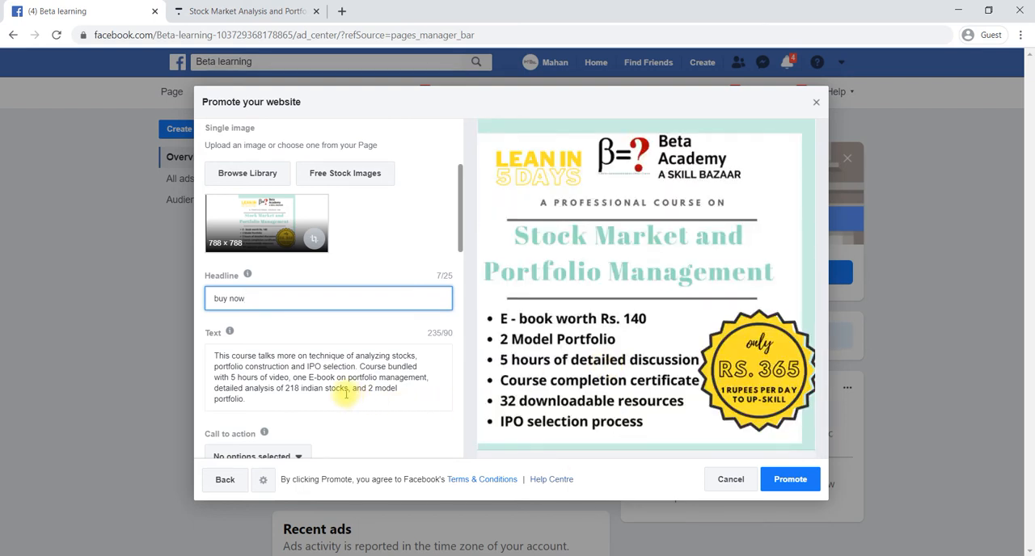
scroll(346, 394, "down", 2)
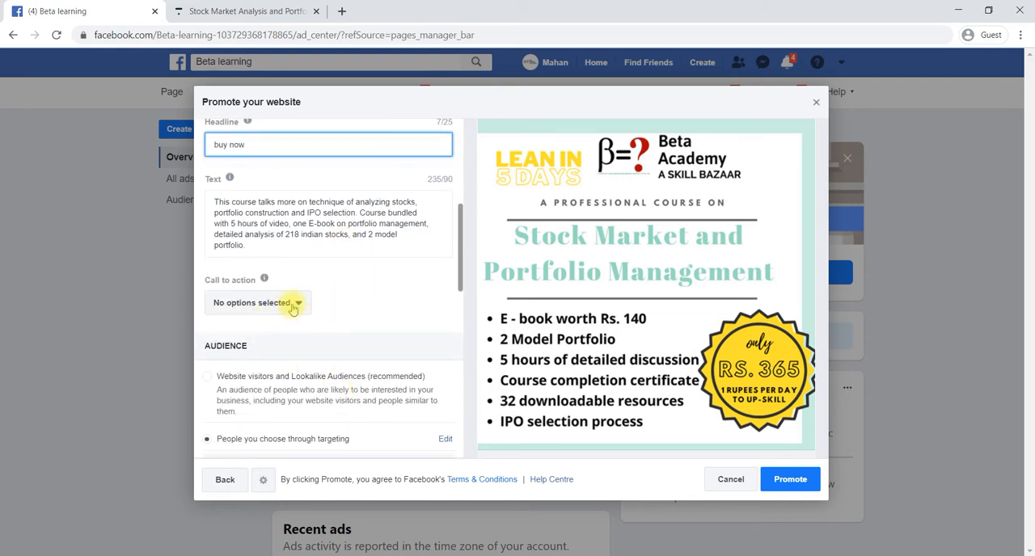
Set the ad's call to action to Learn More and check the ad text against the Desktop News Feed preview
left_click(298, 304)
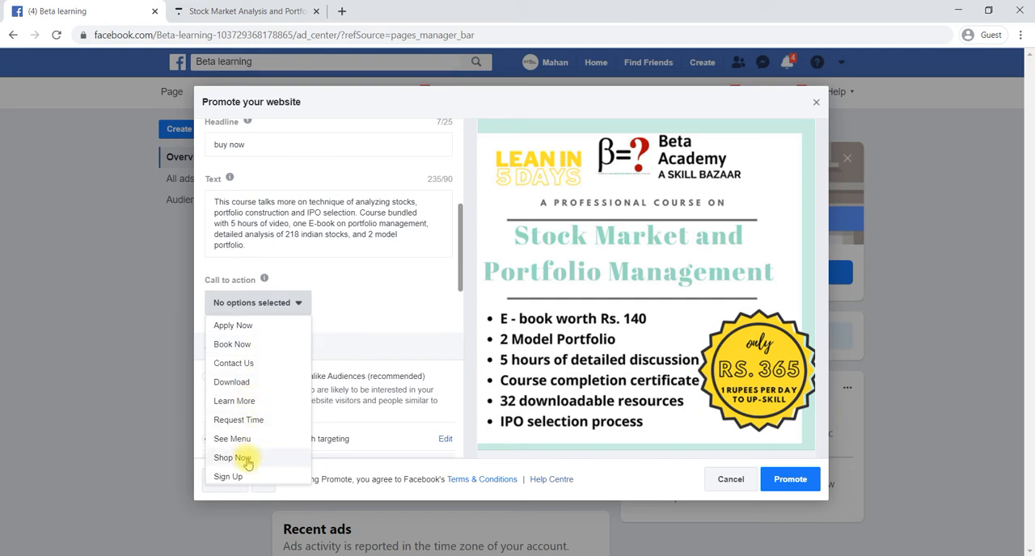
left_click(271, 402)
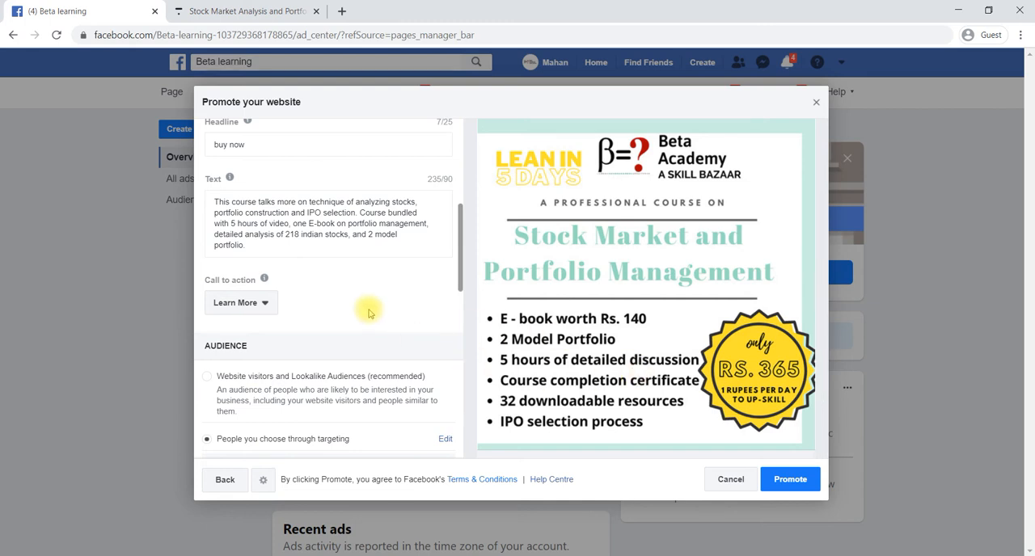
scroll(394, 297, "up", 1)
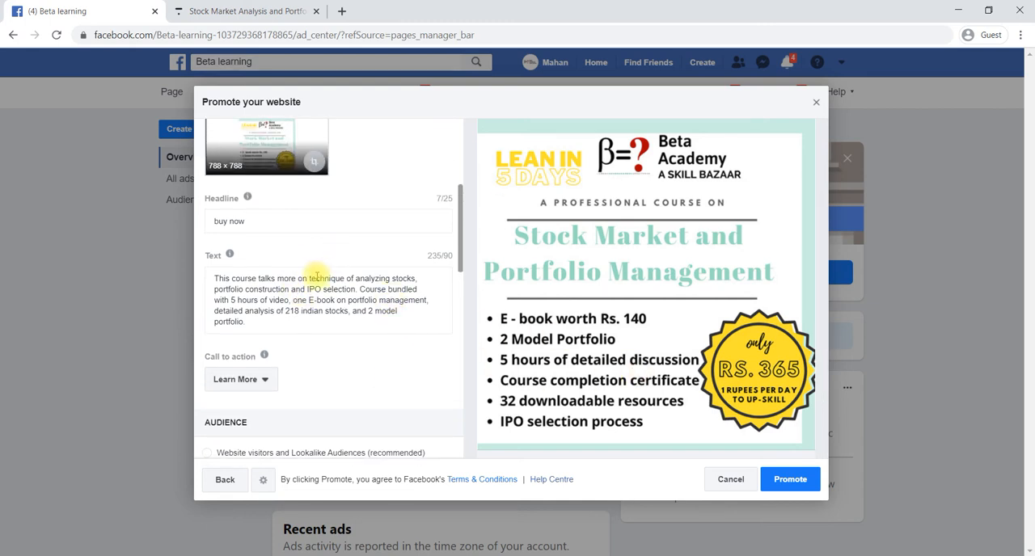
scroll(572, 241, "up", 2)
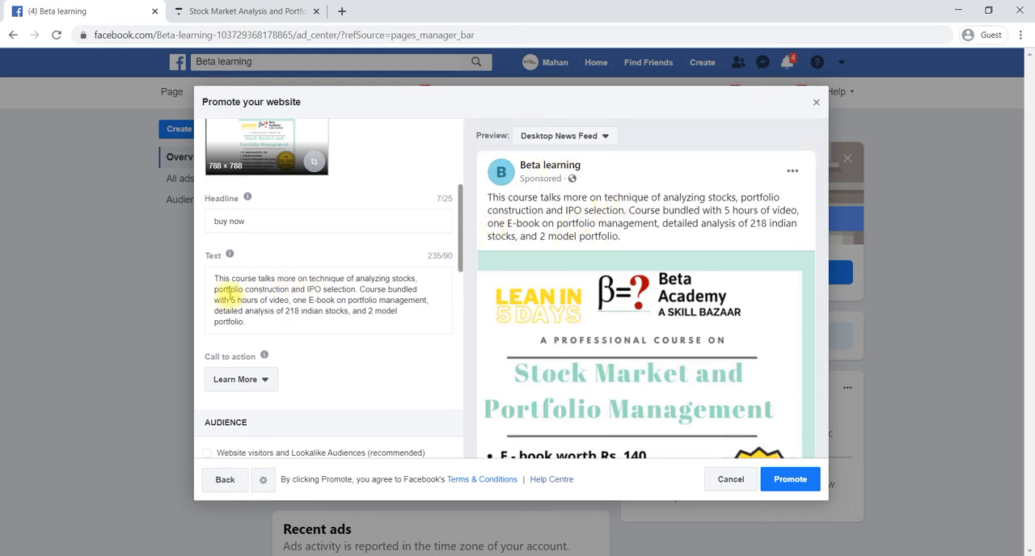
left_click(246, 324)
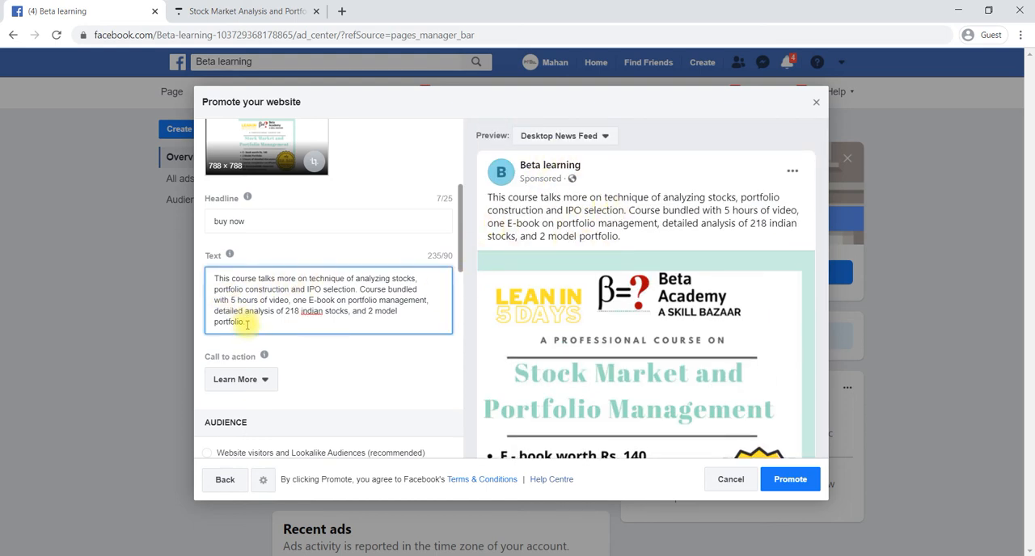
Edit the targeted audience, replacing the United States location with the city of Bangalore, Karnataka, India
scroll(247, 324, "down", 1)
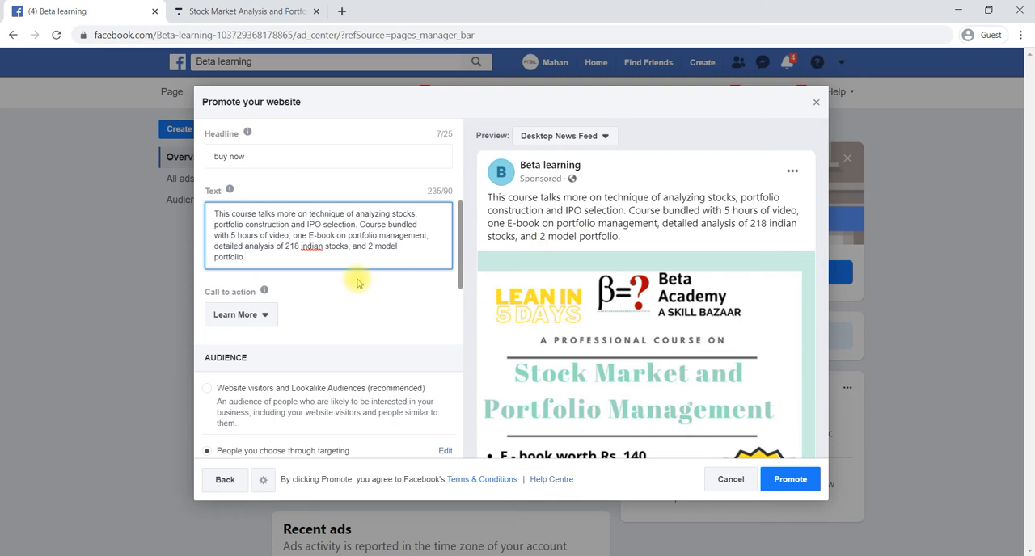
scroll(358, 283, "down", 3)
scroll(358, 282, "down", 2)
scroll(358, 282, "up", 3)
scroll(358, 283, "down", 1)
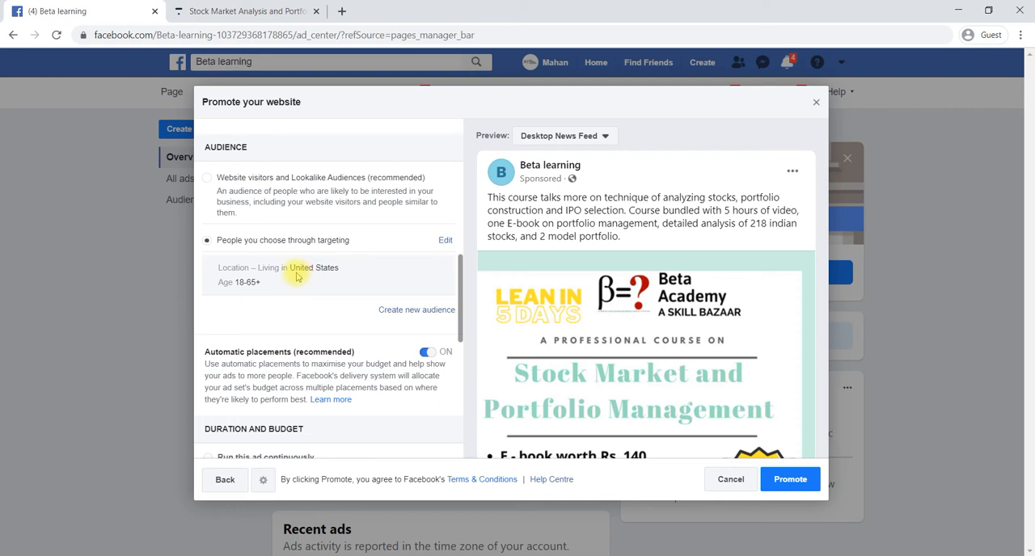
left_click(443, 241)
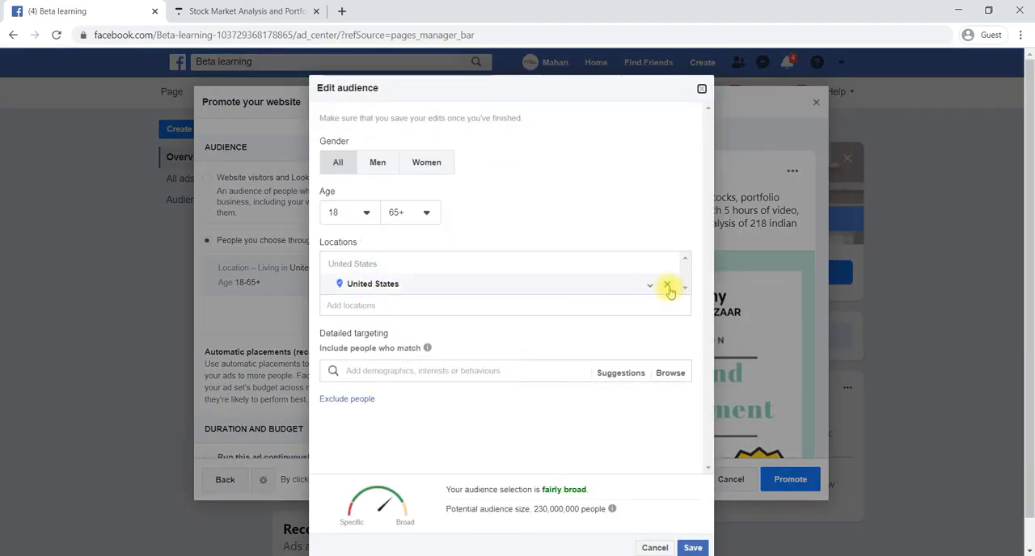
left_click(668, 287)
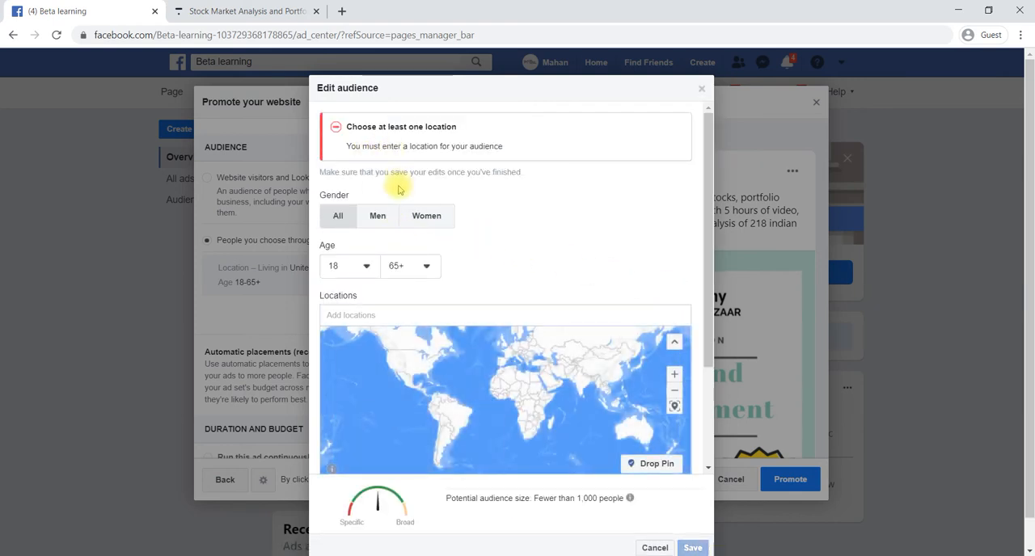
scroll(501, 255, "down", 1)
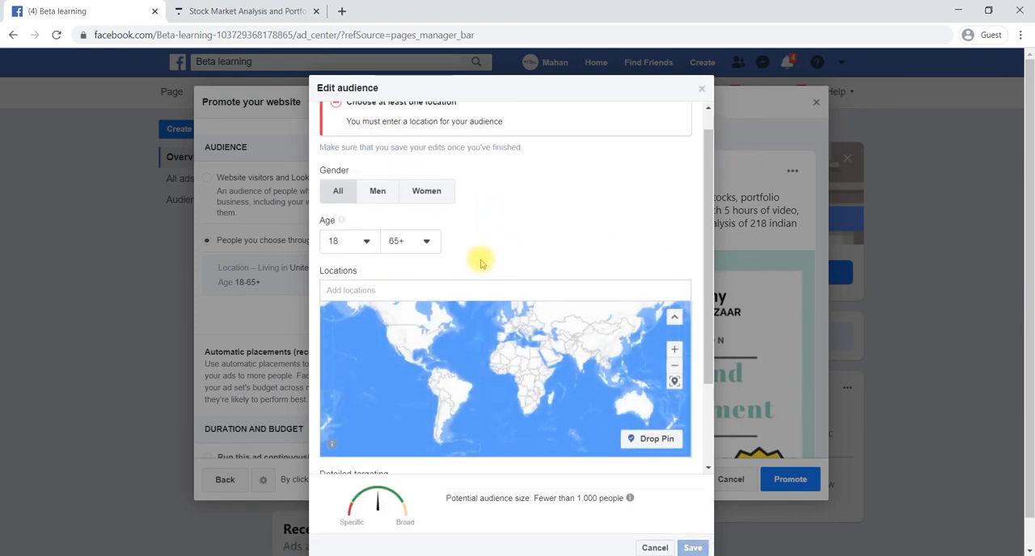
left_click(354, 293)
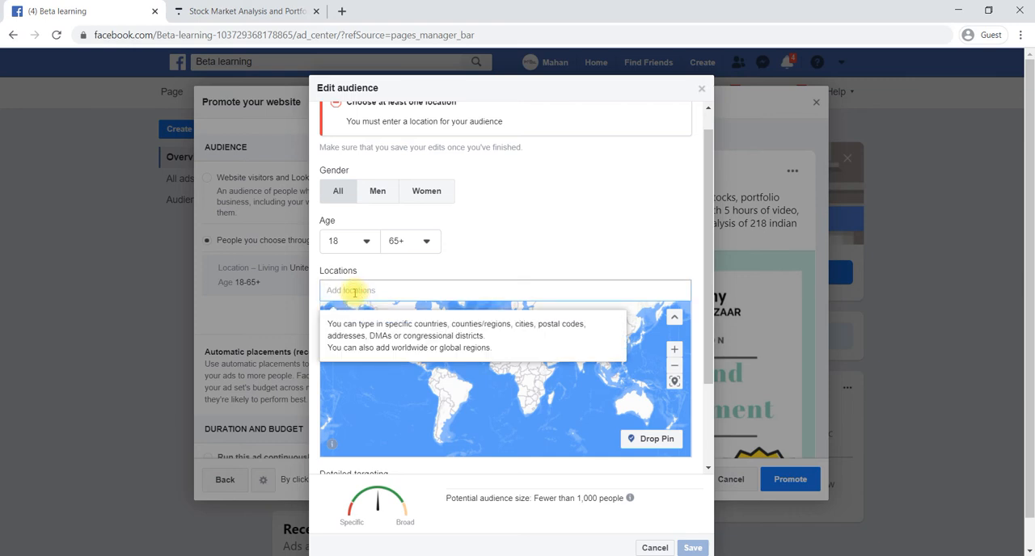
type("bar")
type("galo")
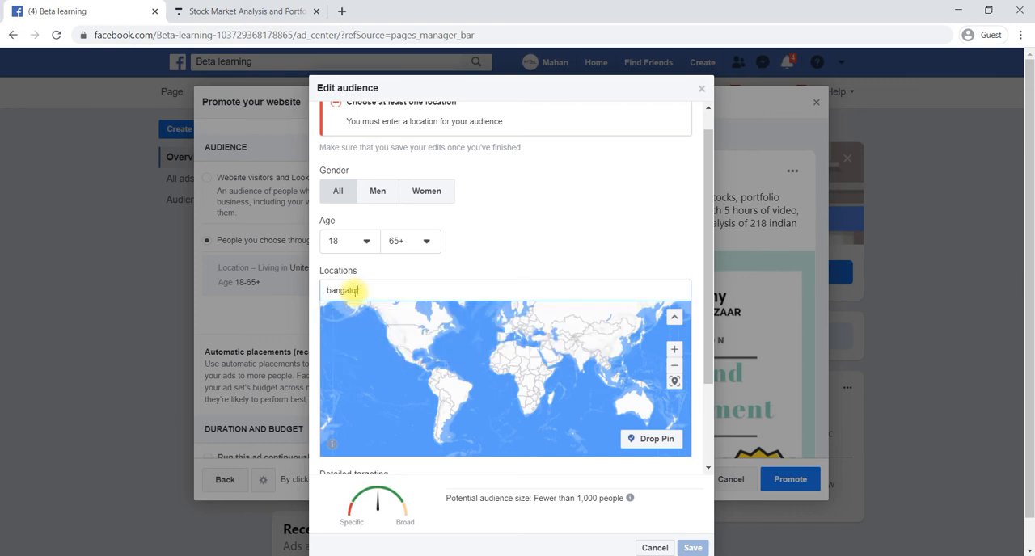
type("re")
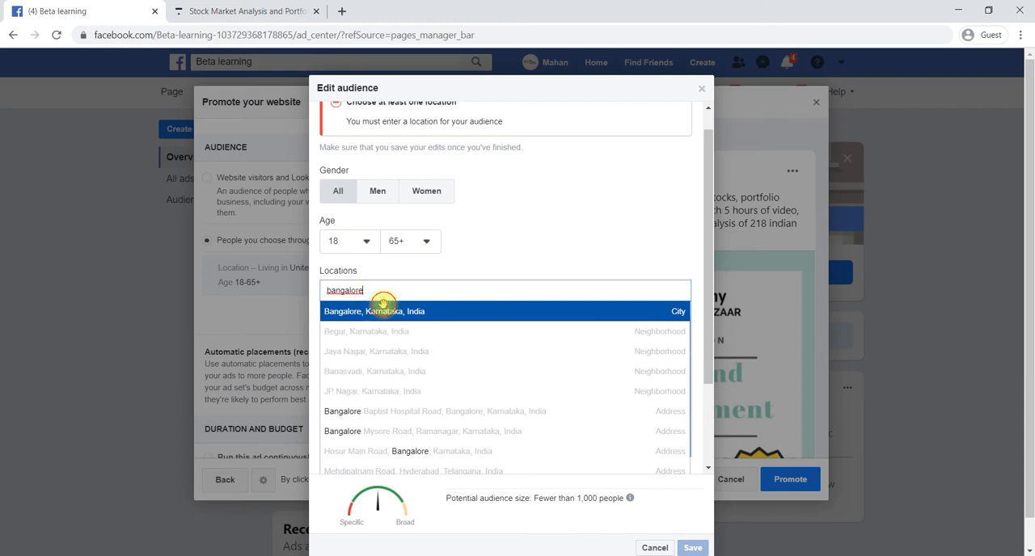
left_click(382, 310)
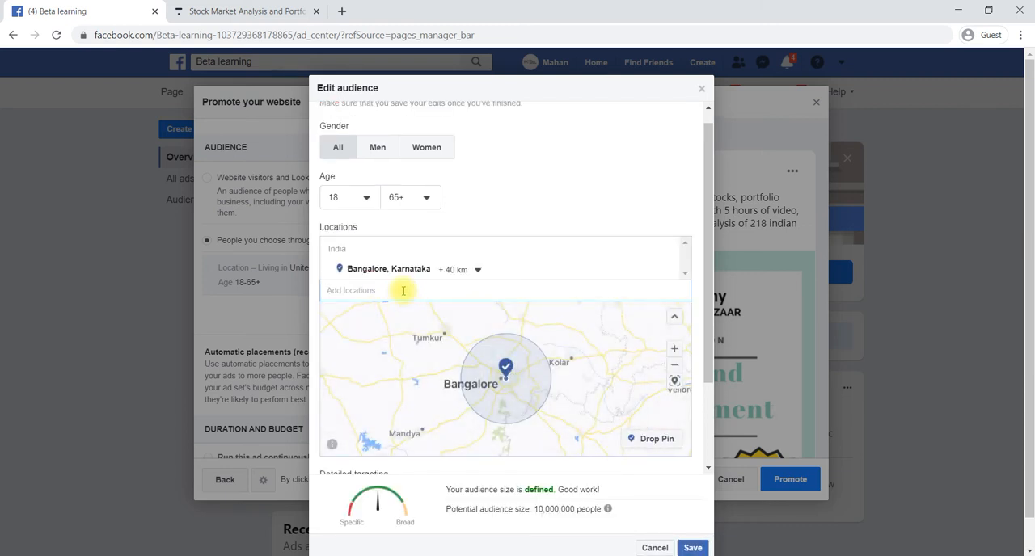
Add Hyderabad, Telangana, as a second audience location and widen the radius around Bangalore to 52 km
type("hydera")
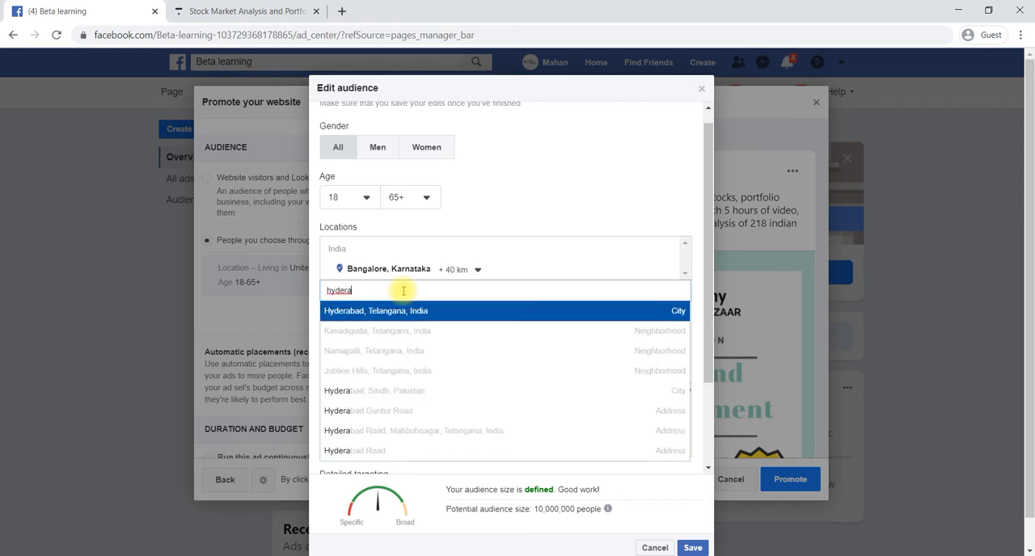
left_click(379, 313)
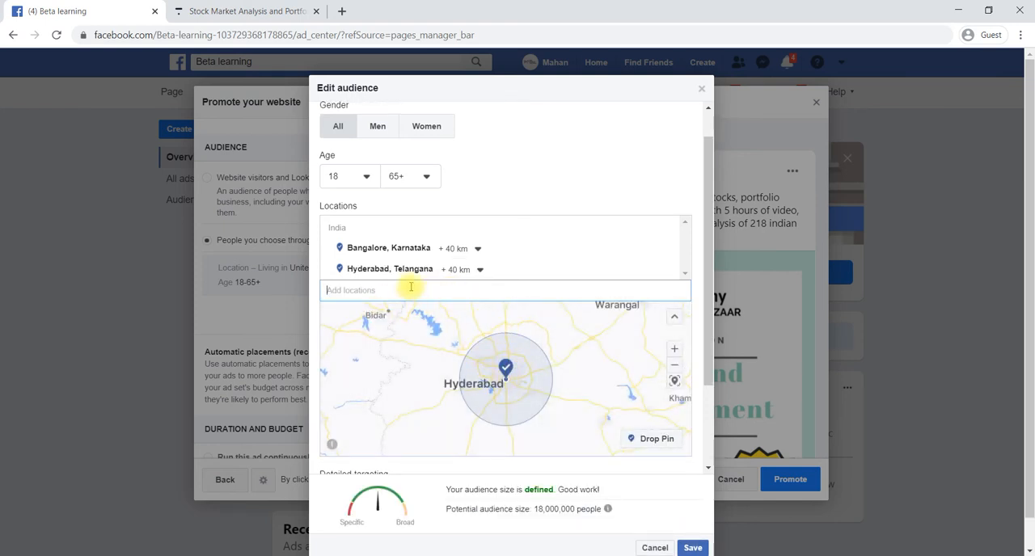
left_click(479, 250)
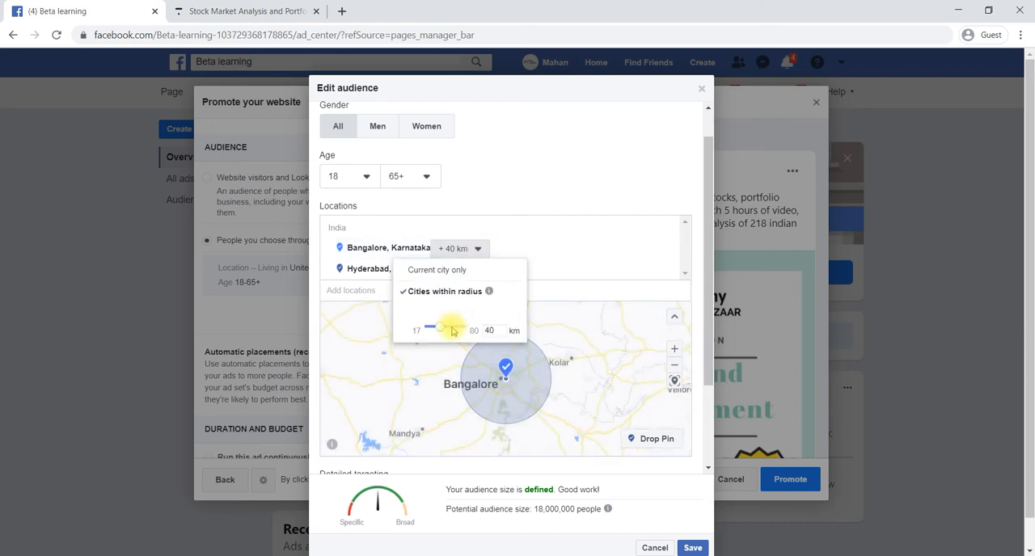
mouse_move(447, 331)
left_mouse_down()
mouse_move(428, 331)
mouse_move(449, 331)
left_mouse_up()
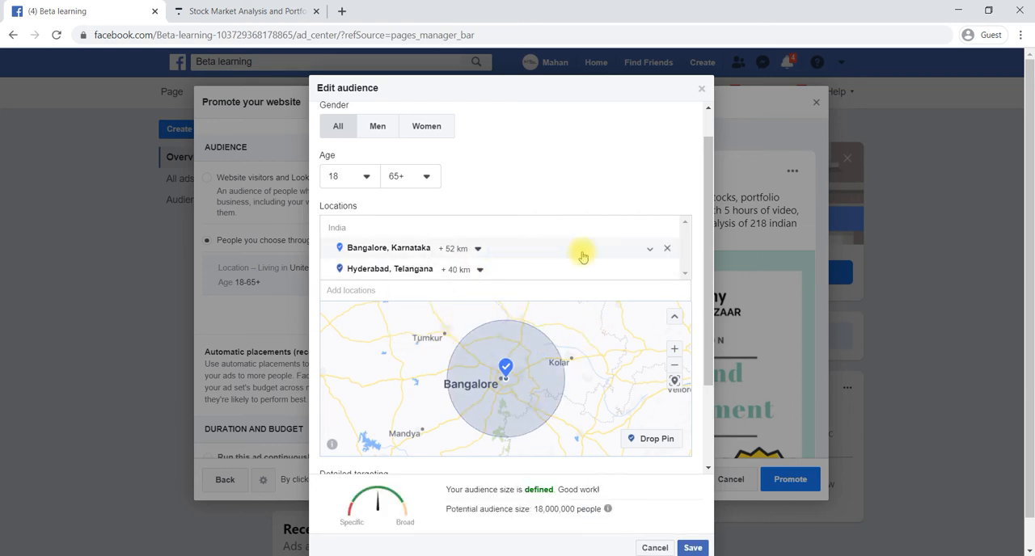
Add the Stock market interest to the audience's detailed targeting and save the audience
scroll(583, 255, "down", 2)
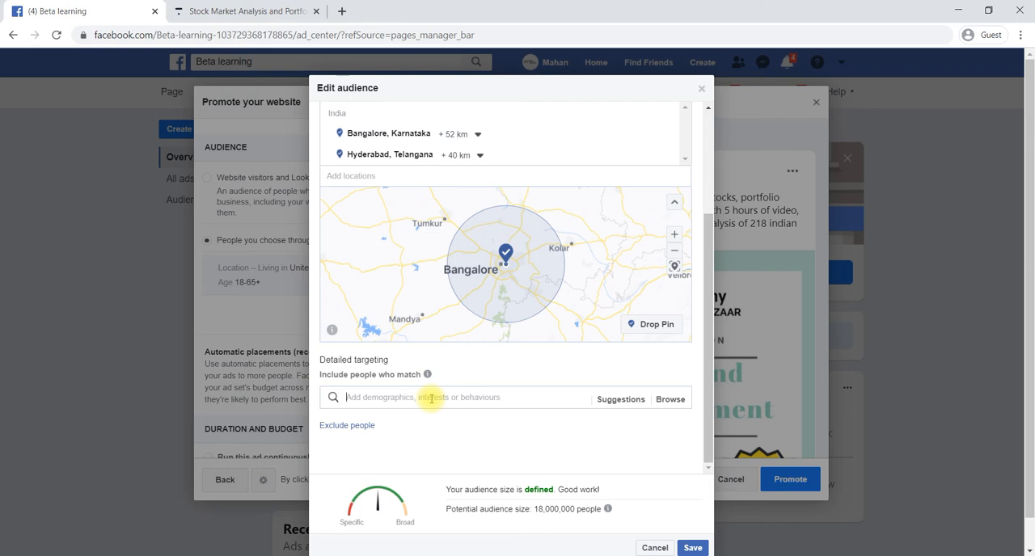
type("stock")
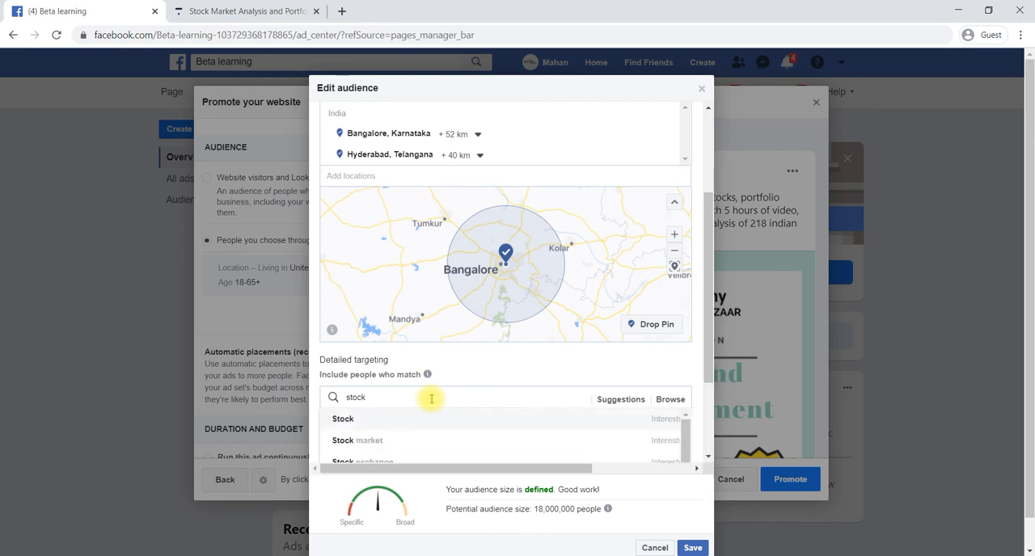
left_click(380, 443)
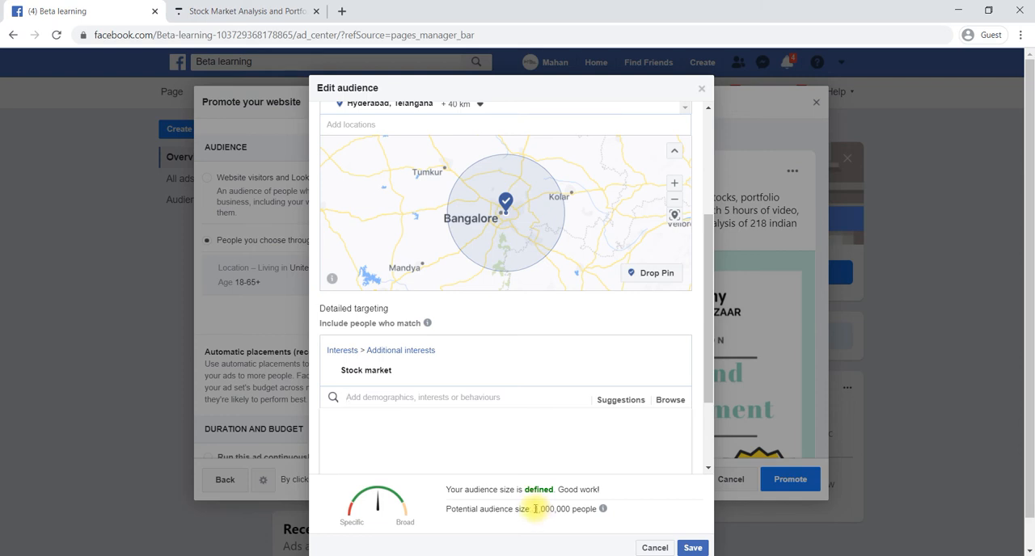
mouse_move(390, 383)
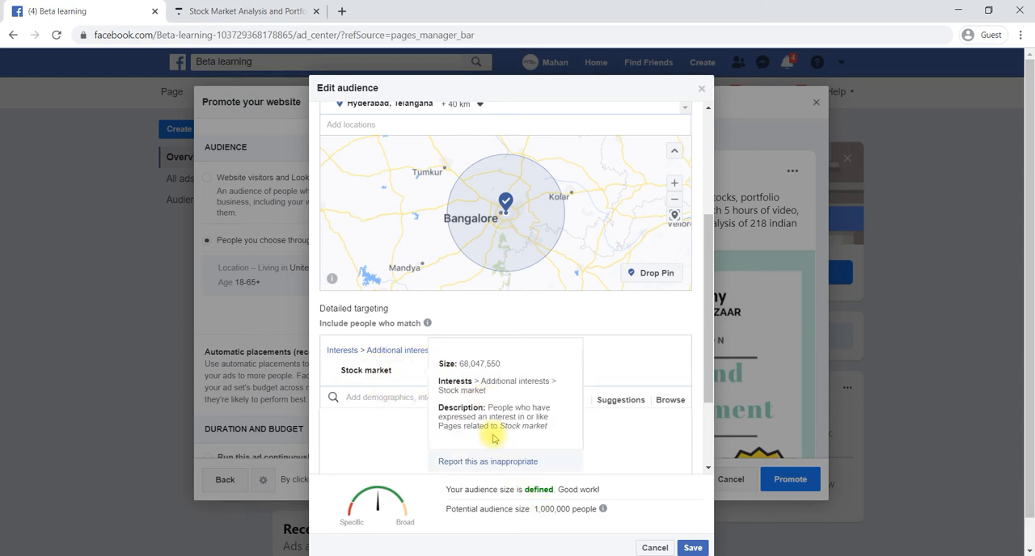
scroll(619, 468, "down", 2)
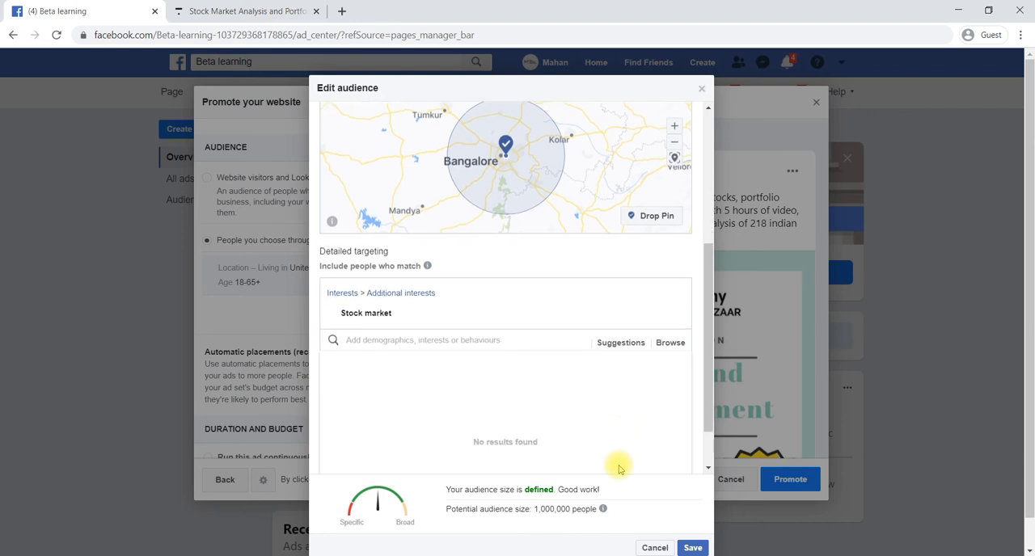
left_click(695, 548)
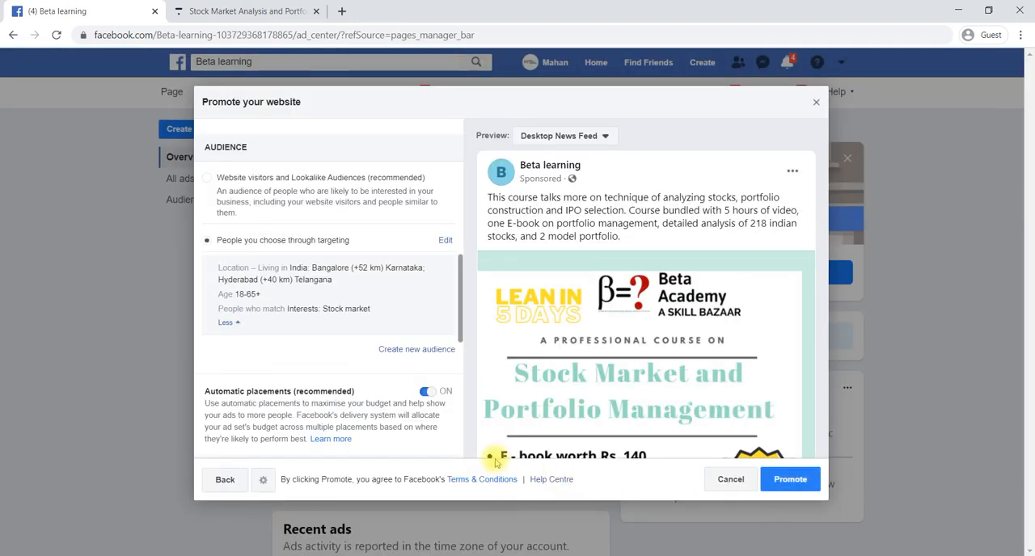
Set the ad's duration to 2 days in the duration and budget settings
scroll(354, 368, "down", 1)
scroll(354, 368, "down", 3)
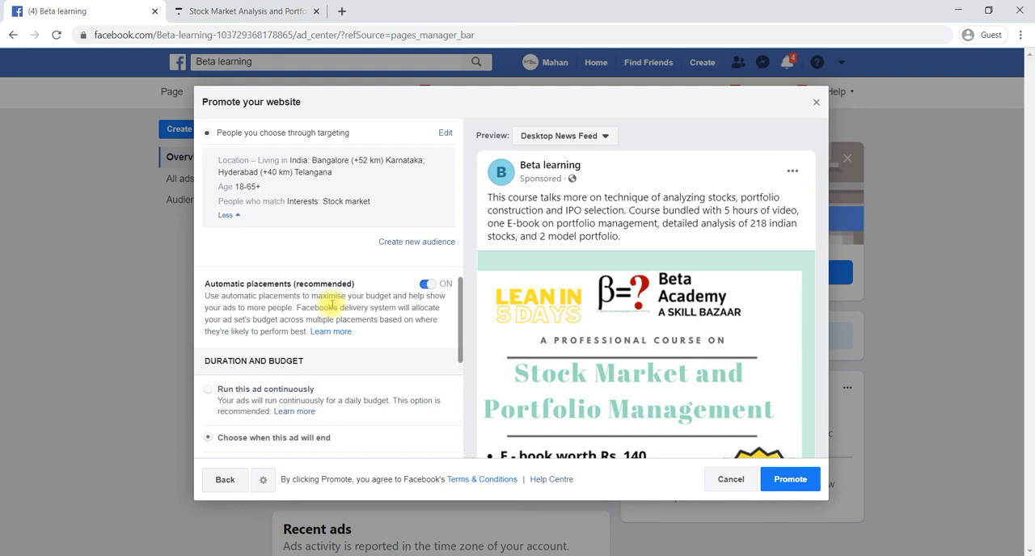
scroll(332, 305, "down", 1)
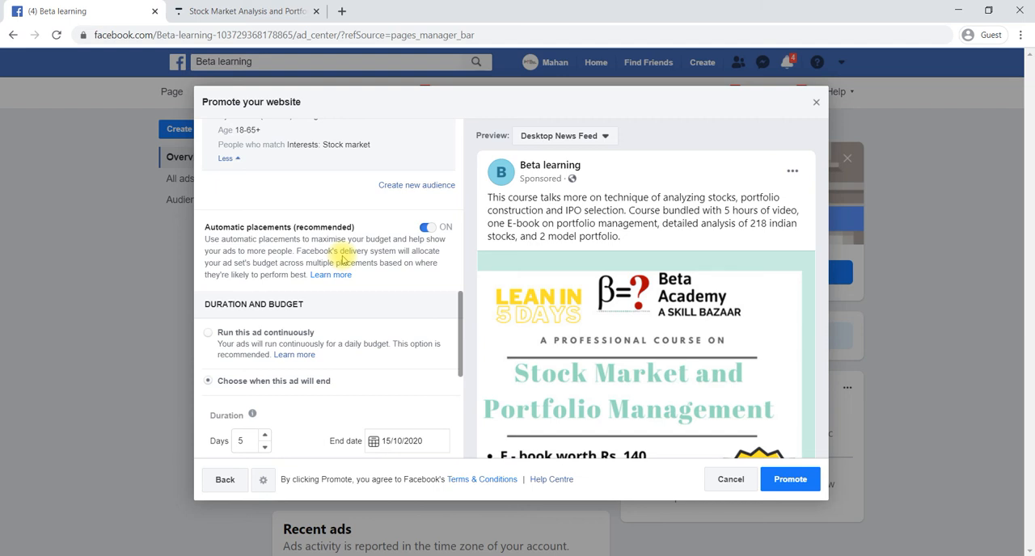
scroll(341, 259, "down", 1)
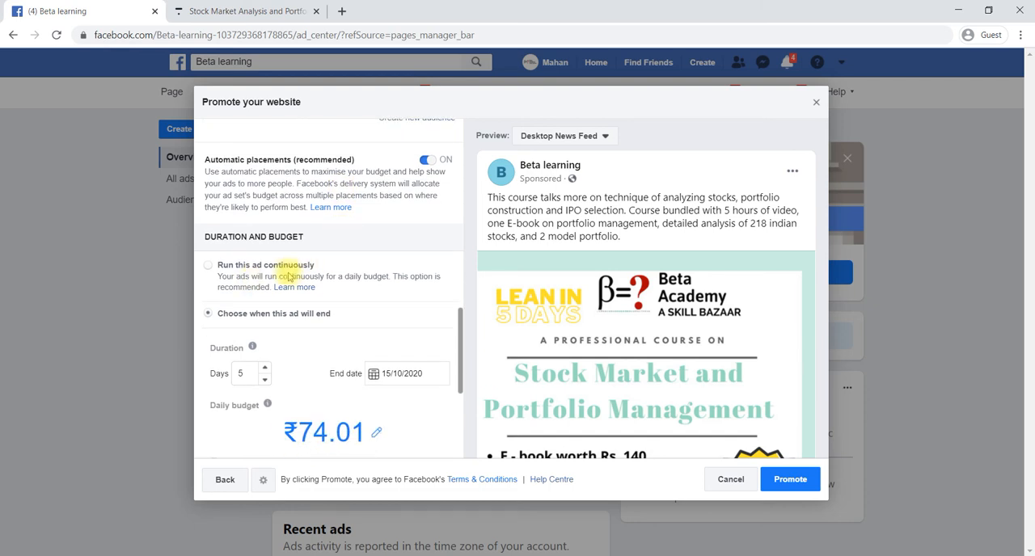
scroll(350, 339, "down", 2)
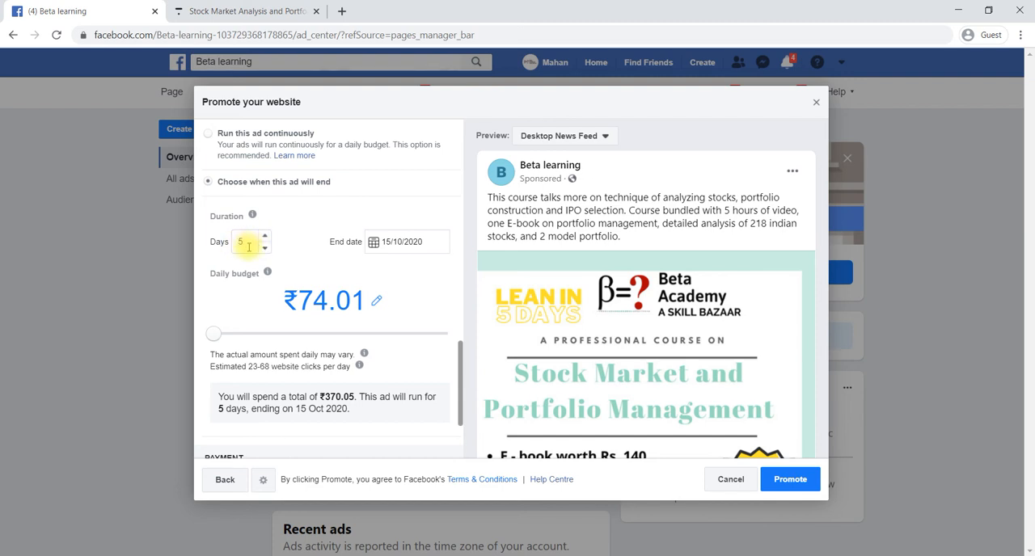
left_click(265, 248)
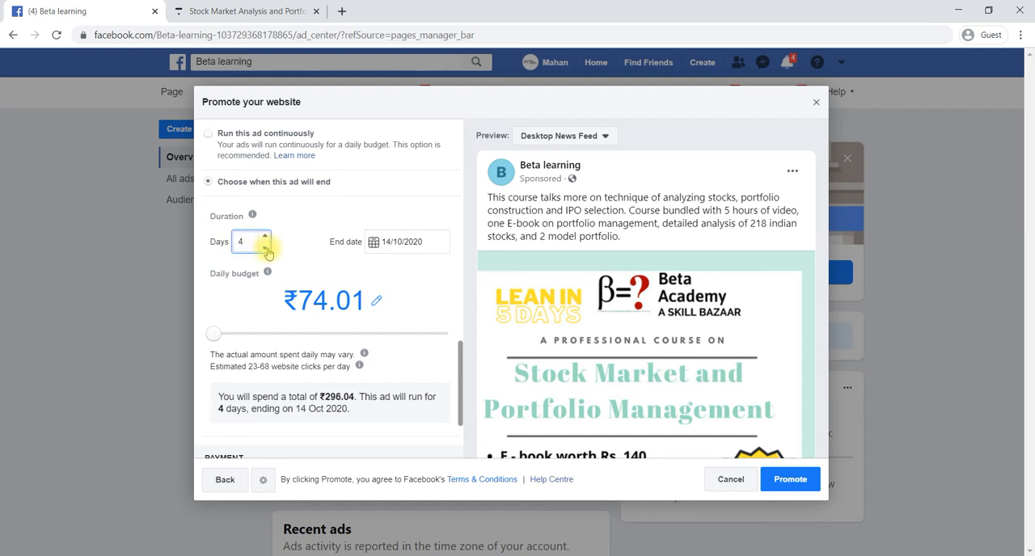
left_click(266, 248)
left_click(266, 249)
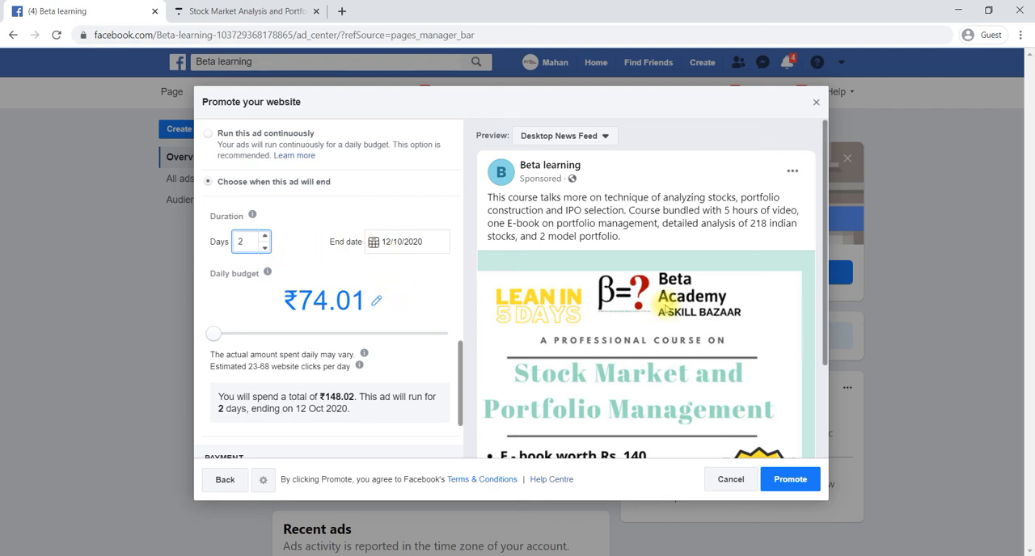
Raise the ad's daily budget to ₹100.00 and review the payment summary
scroll(639, 304, "down", 2)
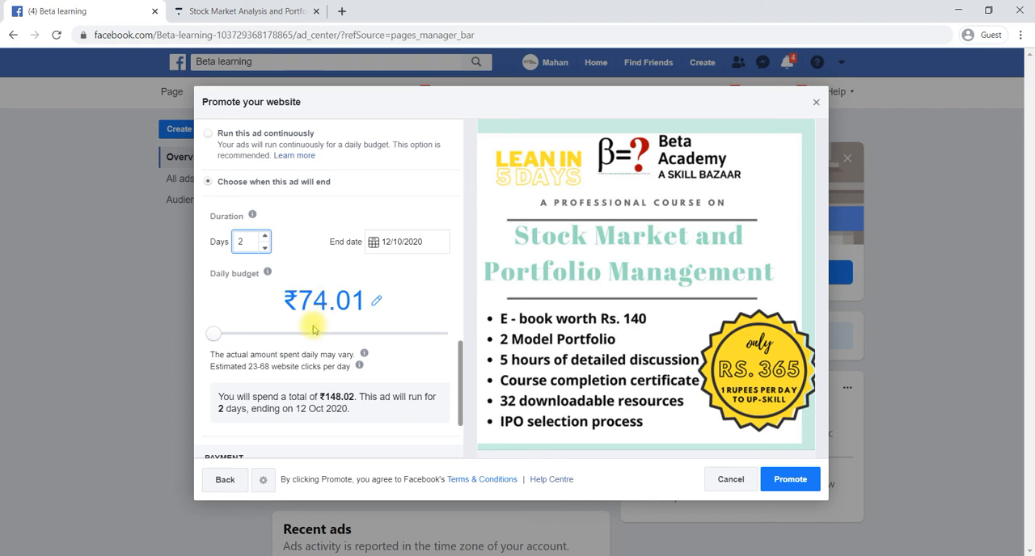
left_click(227, 334)
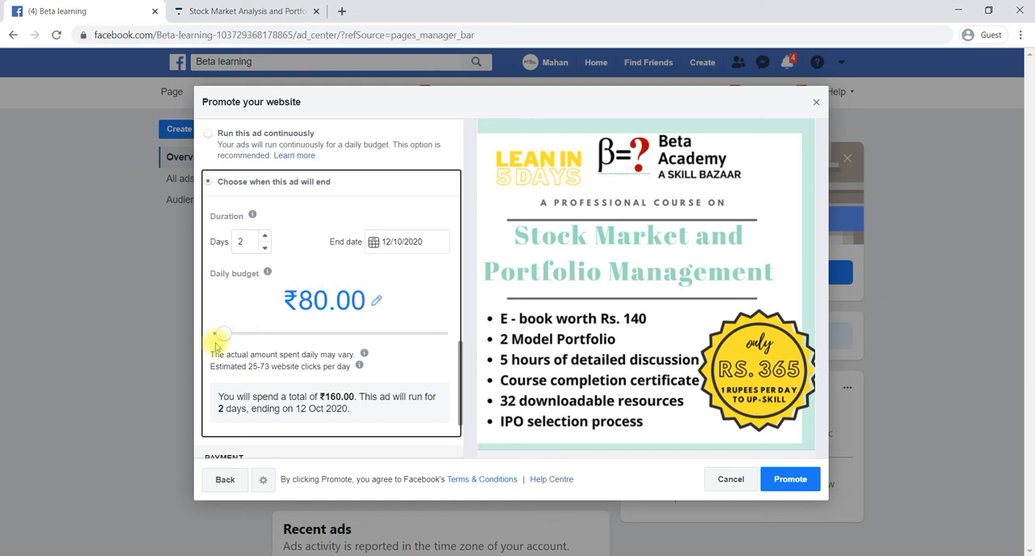
left_click(235, 336)
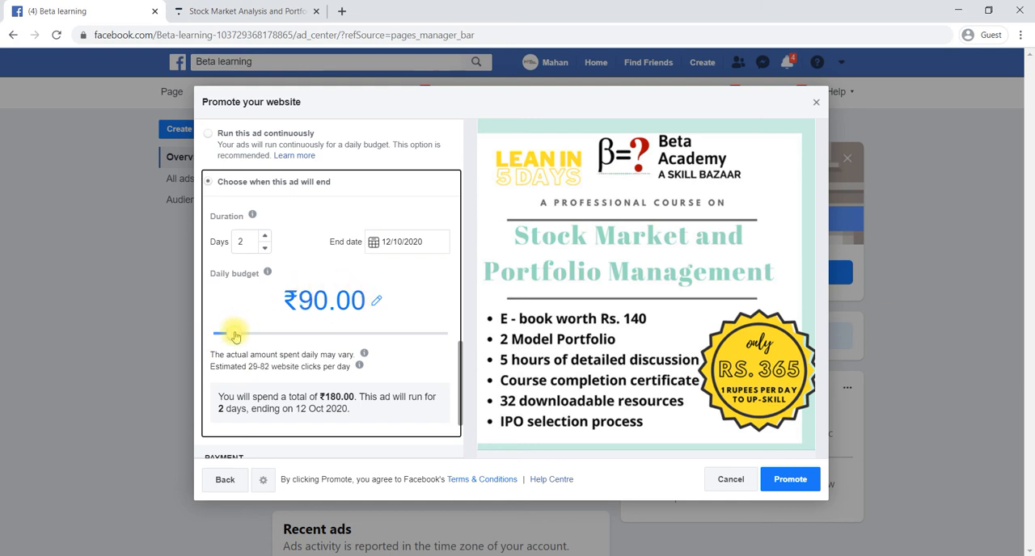
left_click_drag(234, 336, 245, 338)
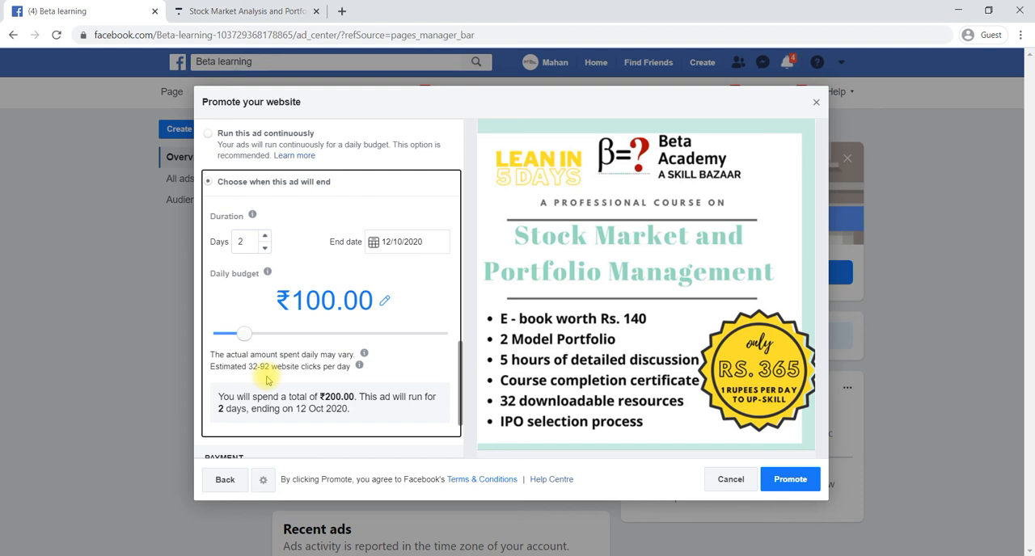
scroll(267, 378, "down", 2)
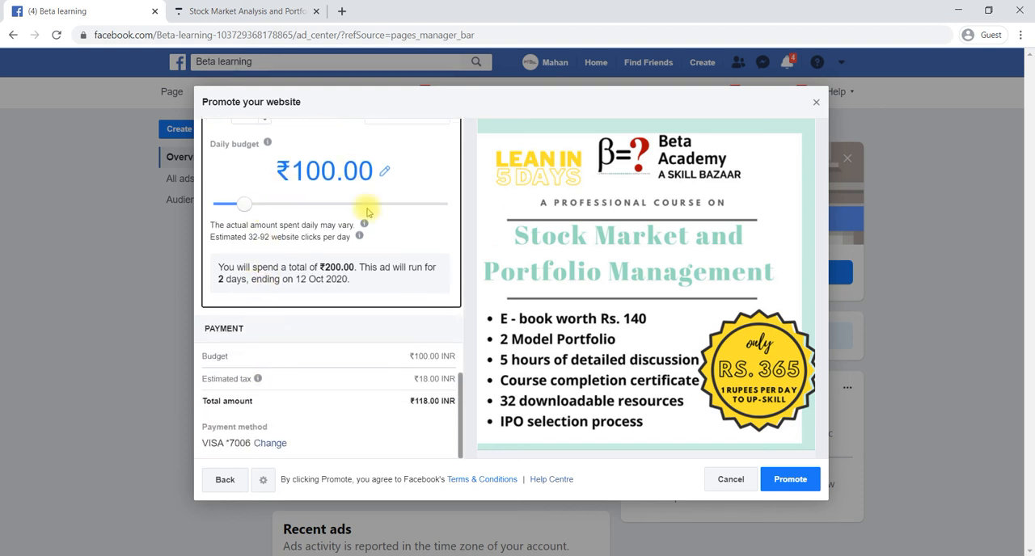
Review the ad's creative, audience, budget and payment settings, check its Desktop News Feed preview and promote the ad
scroll(364, 218, "up", 4)
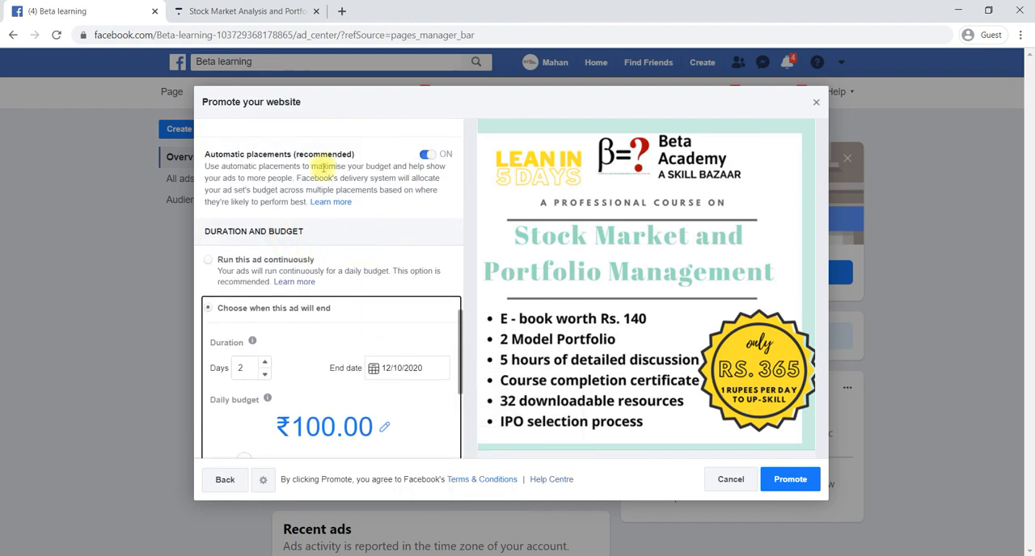
scroll(322, 166, "up", 3)
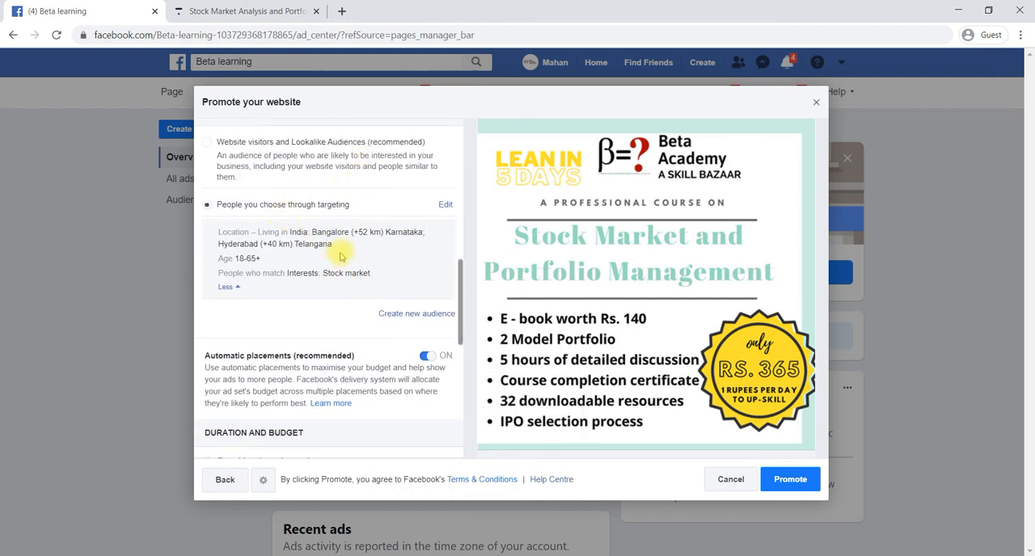
scroll(341, 256, "up", 5)
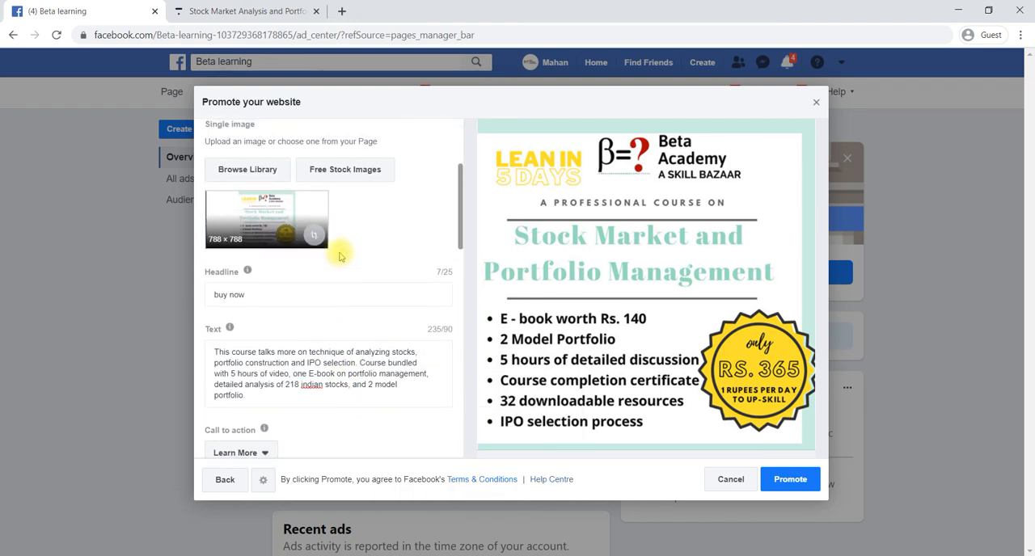
scroll(370, 284, "down", 10)
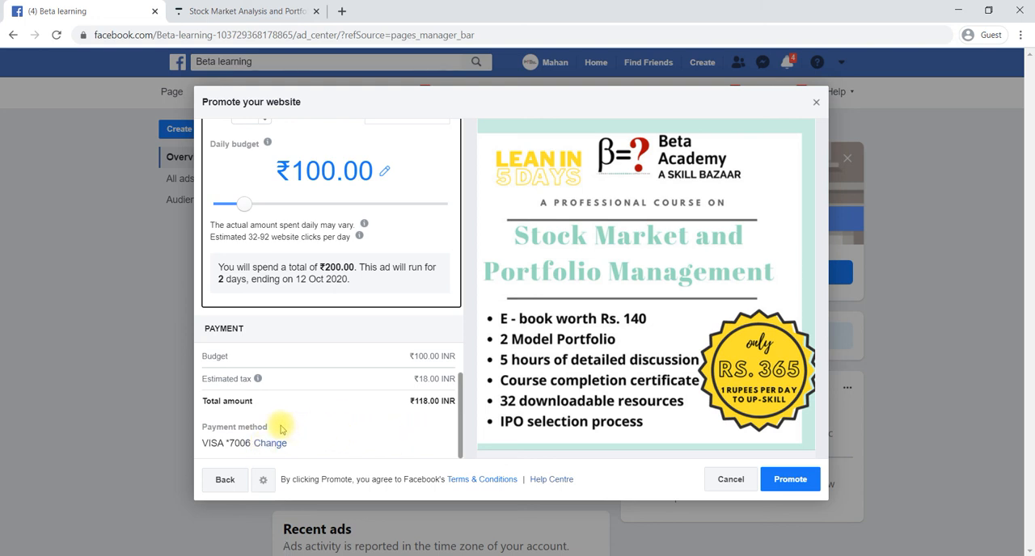
left_click(792, 482)
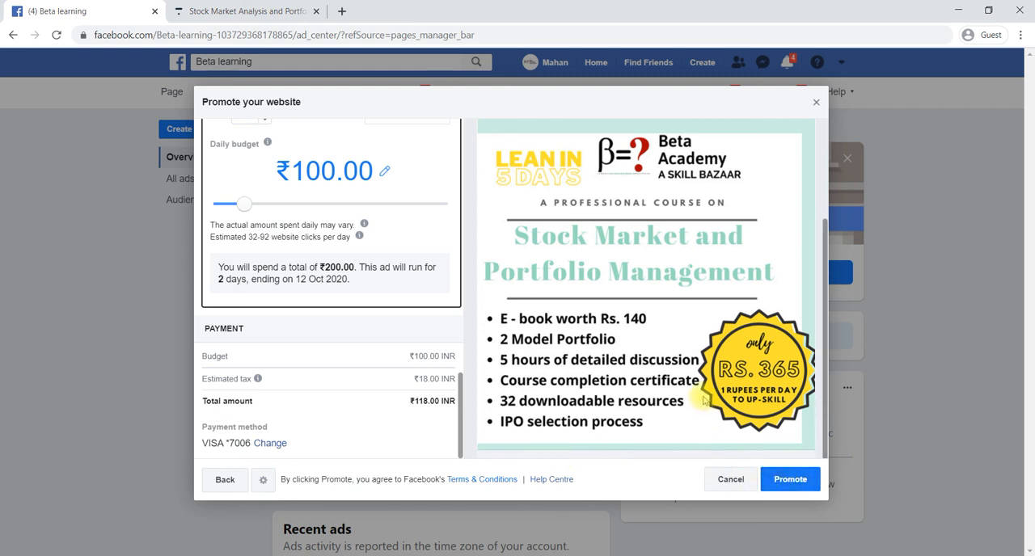
left_click(783, 482)
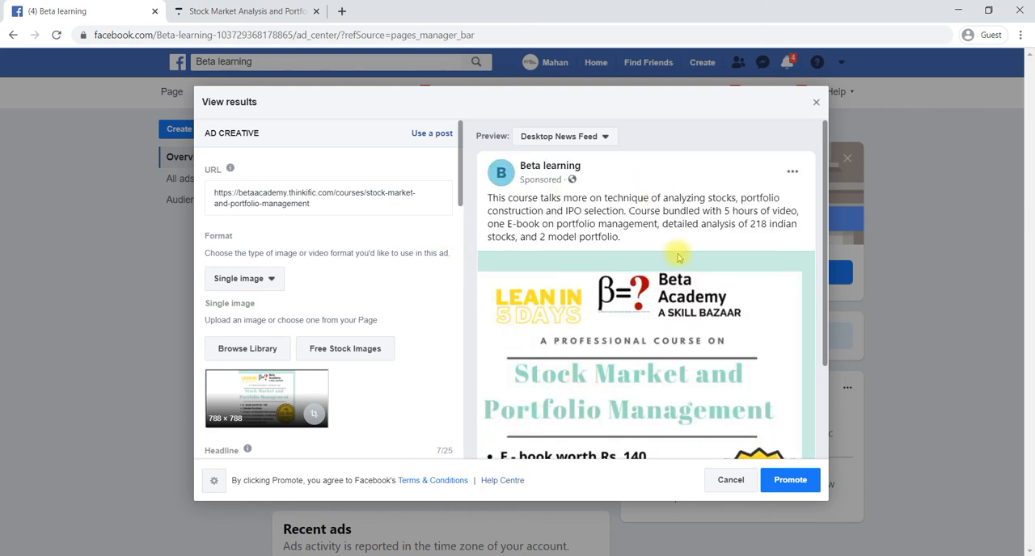
scroll(590, 335, "down", 3)
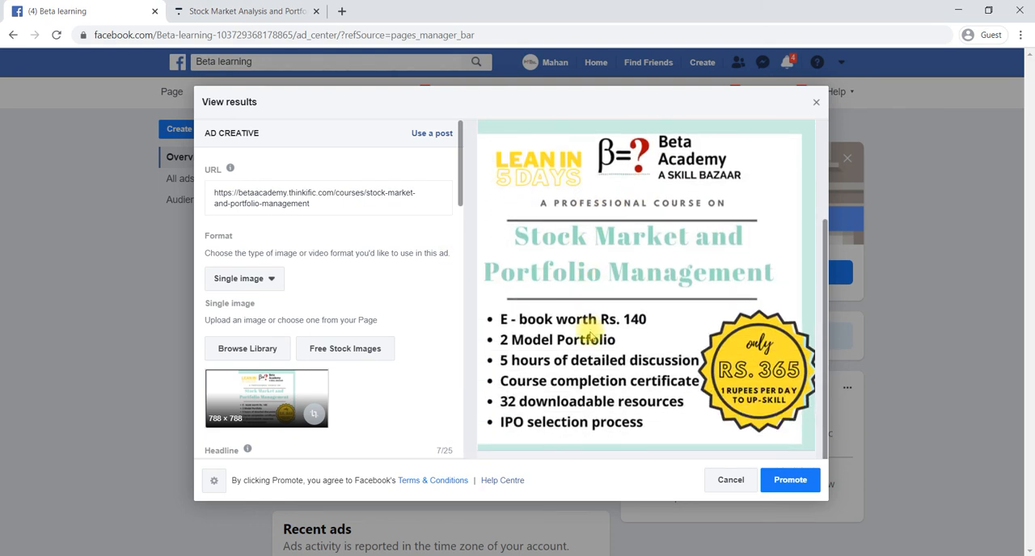
scroll(589, 335, "up", 3)
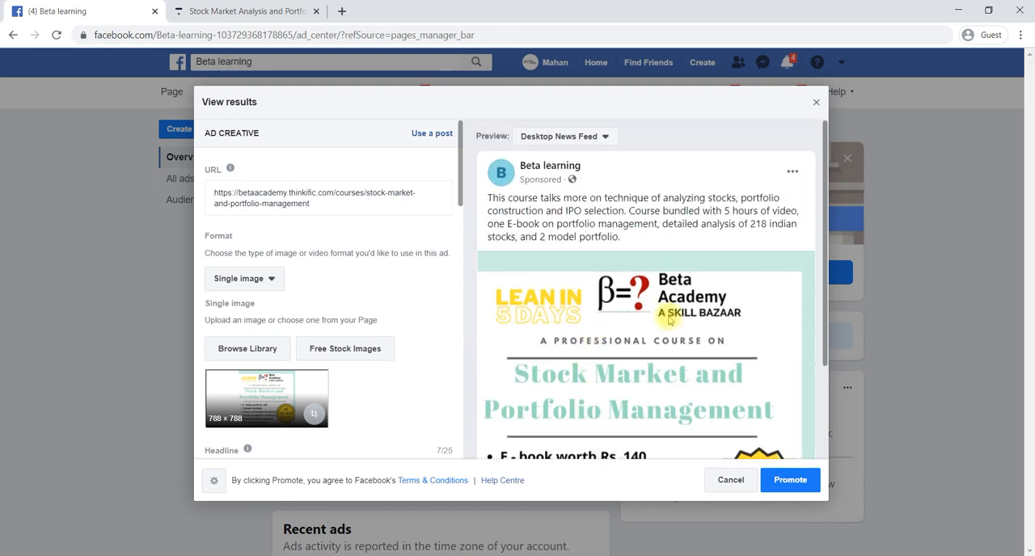
left_click(781, 482)
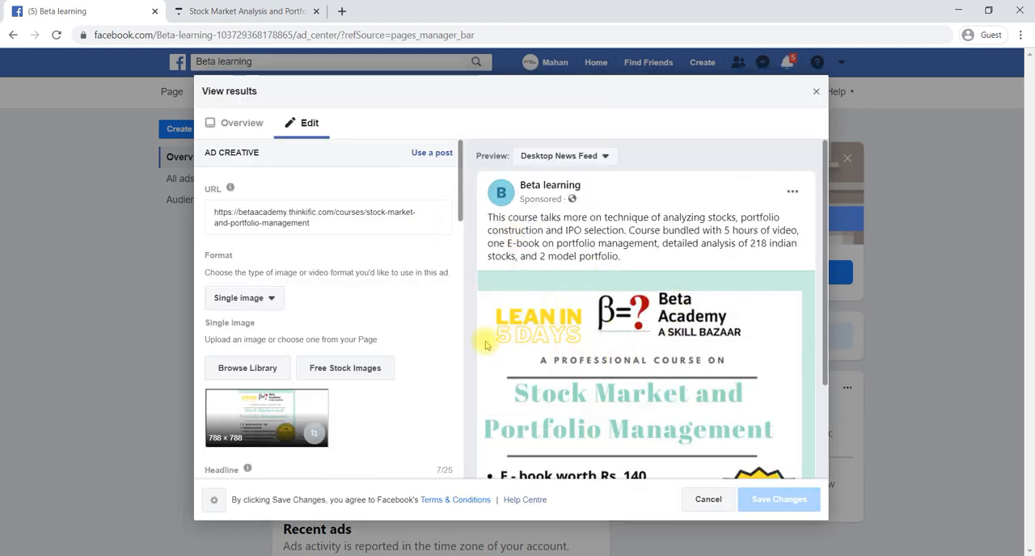
Examine the submitted ad's overview, including its status, objective, daily budget, amount spent and audience details
scroll(511, 328, "down", 2)
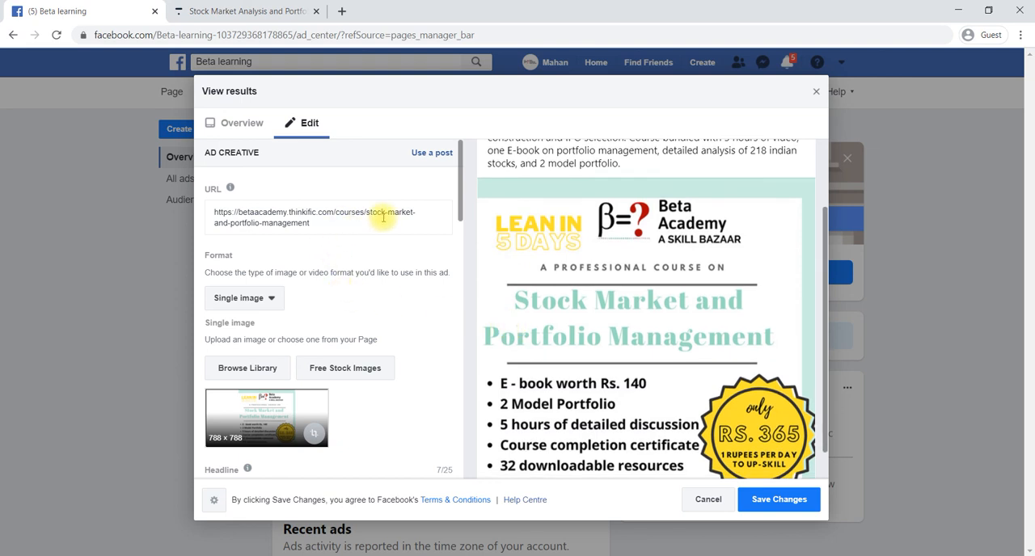
left_click(242, 125)
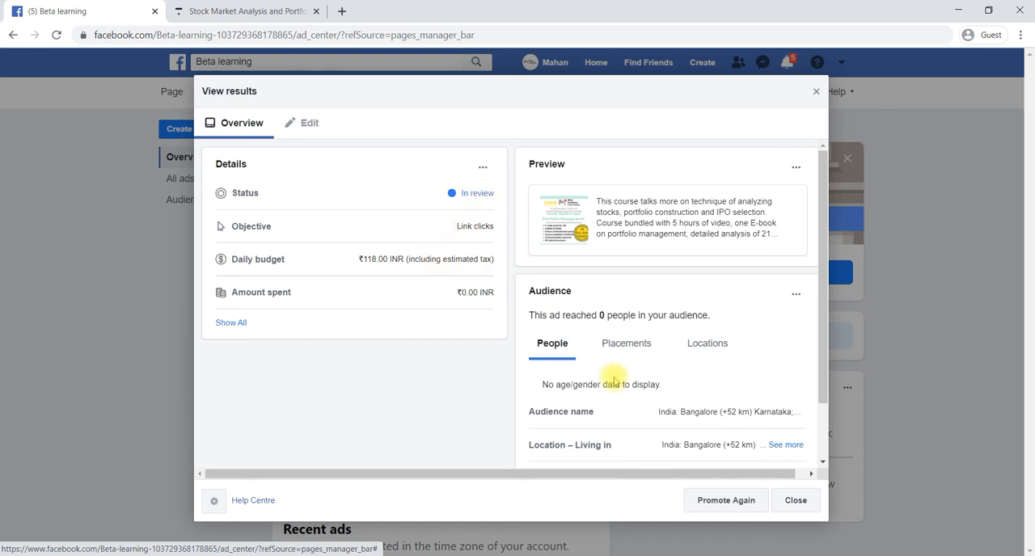
scroll(614, 380, "down", 1)
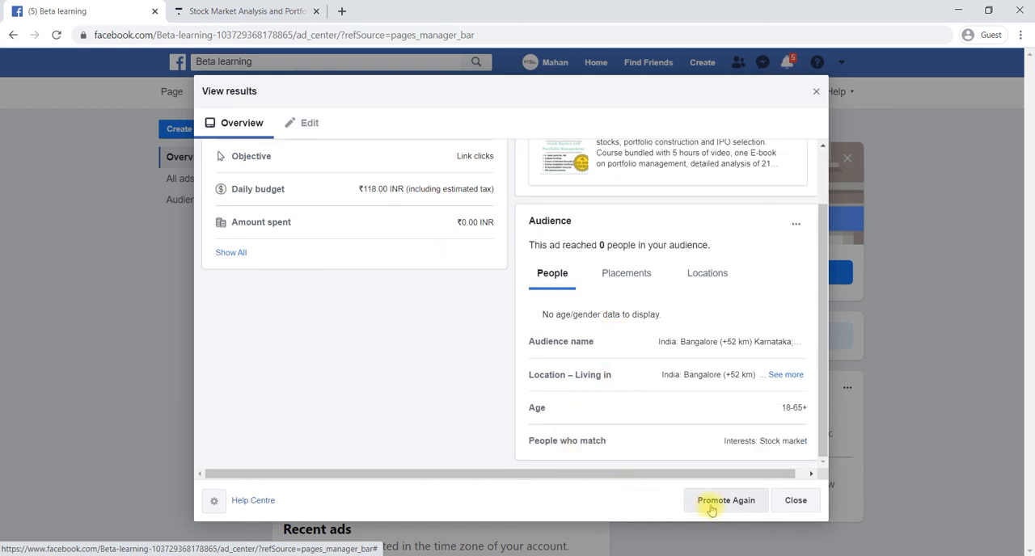
scroll(478, 312, "up", 1)
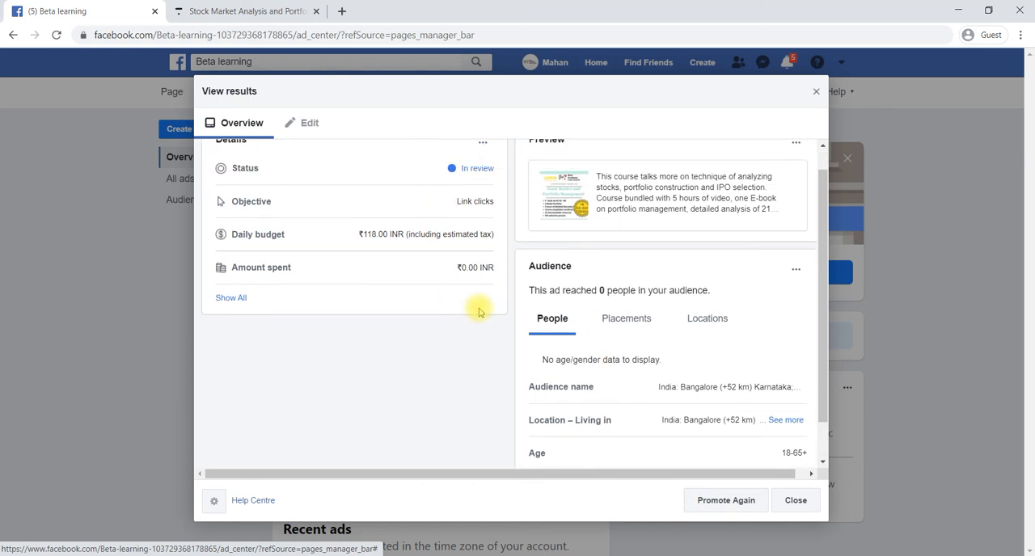
scroll(479, 312, "down", 1)
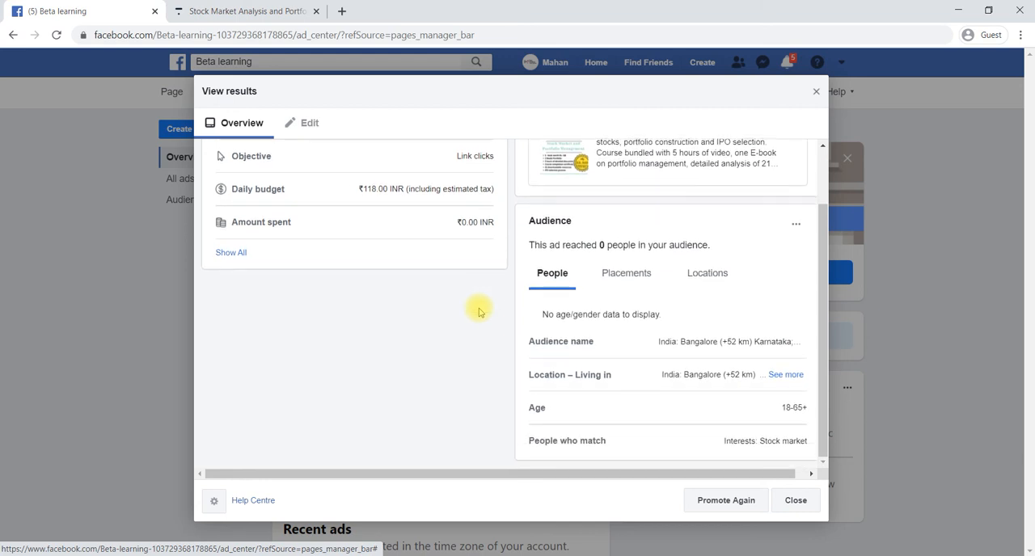
scroll(478, 312, "up", 2)
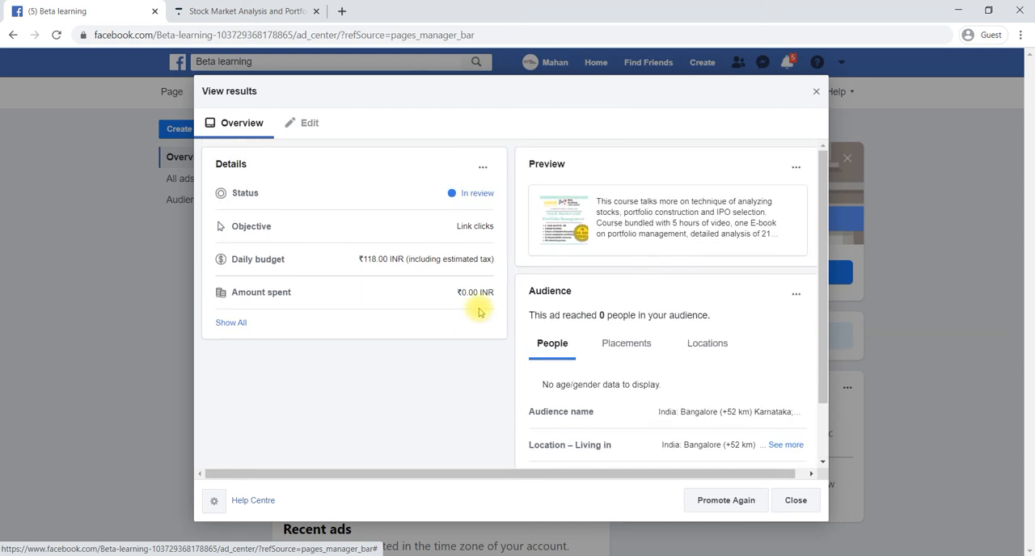
Look through the submitted ad's editable creative settings without changing them, and return to the ad's overview
left_click(483, 170)
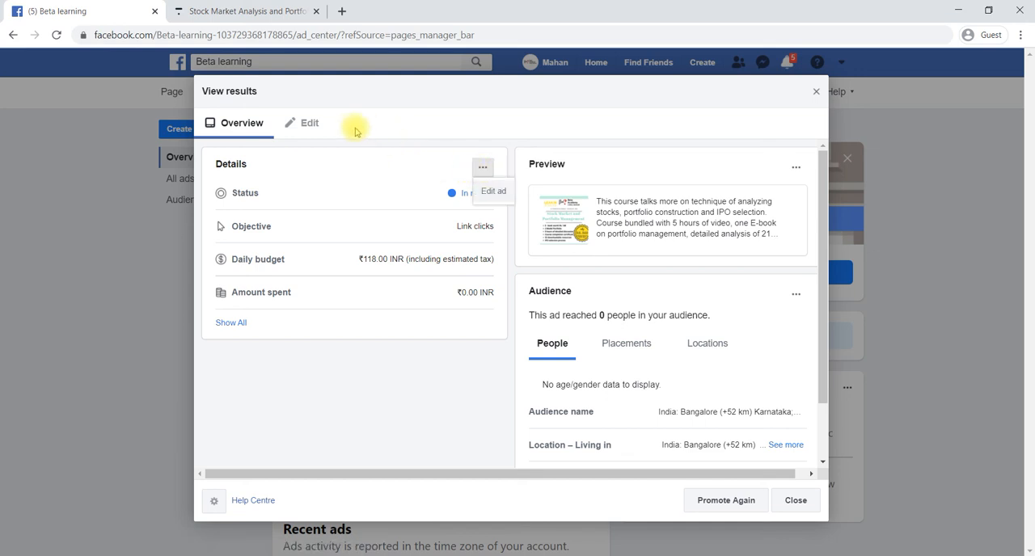
left_click(312, 125)
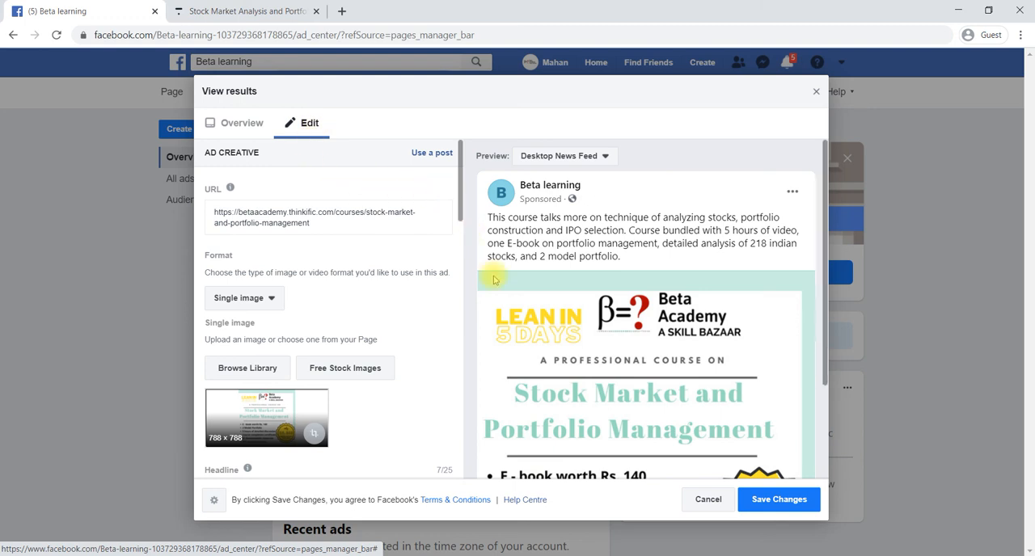
scroll(495, 279, "down", 2)
scroll(495, 280, "up", 2)
left_click(246, 122)
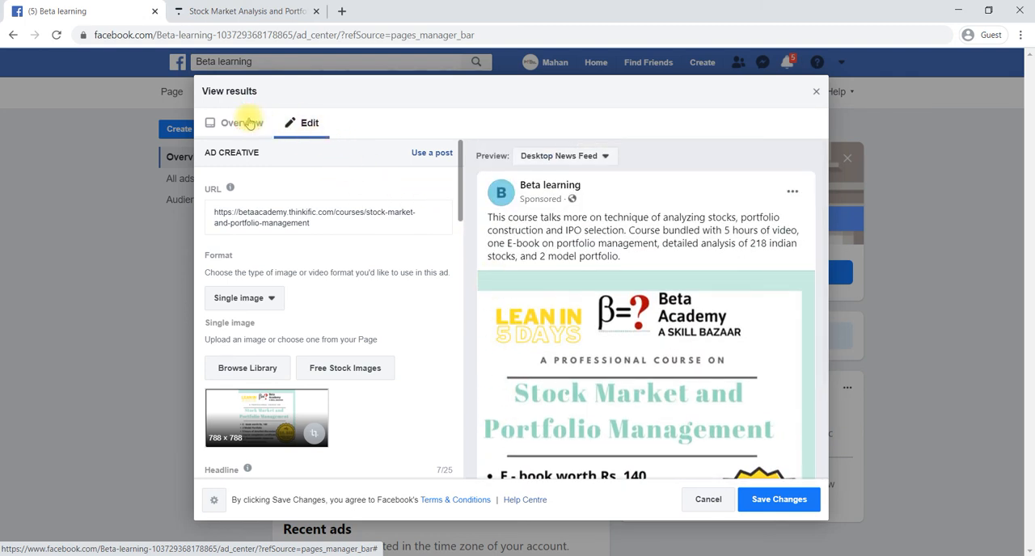
Close the ad results and examine the summary and recent ads in the Page's Ad Centre
left_click(815, 92)
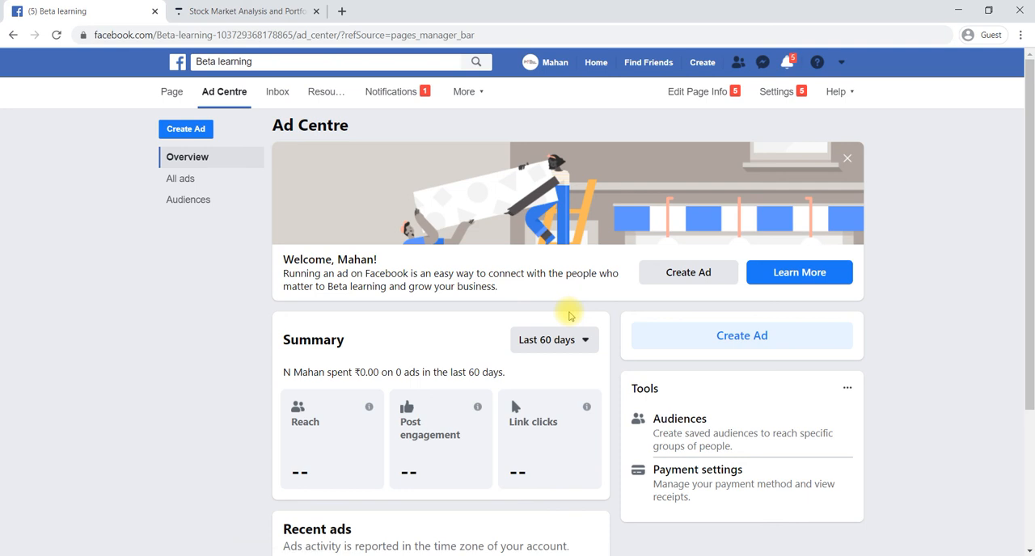
scroll(568, 315, "down", 2)
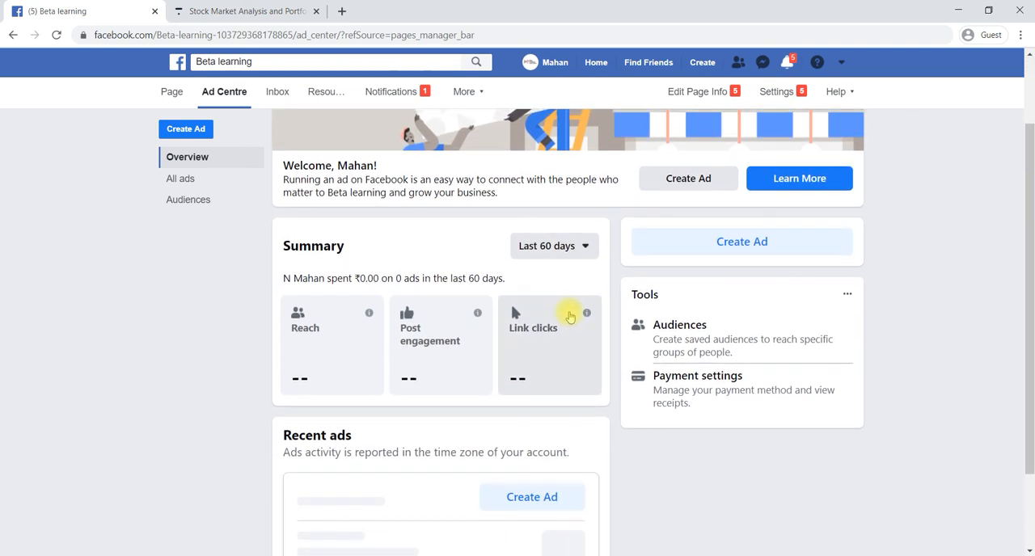
scroll(512, 374, "down", 2)
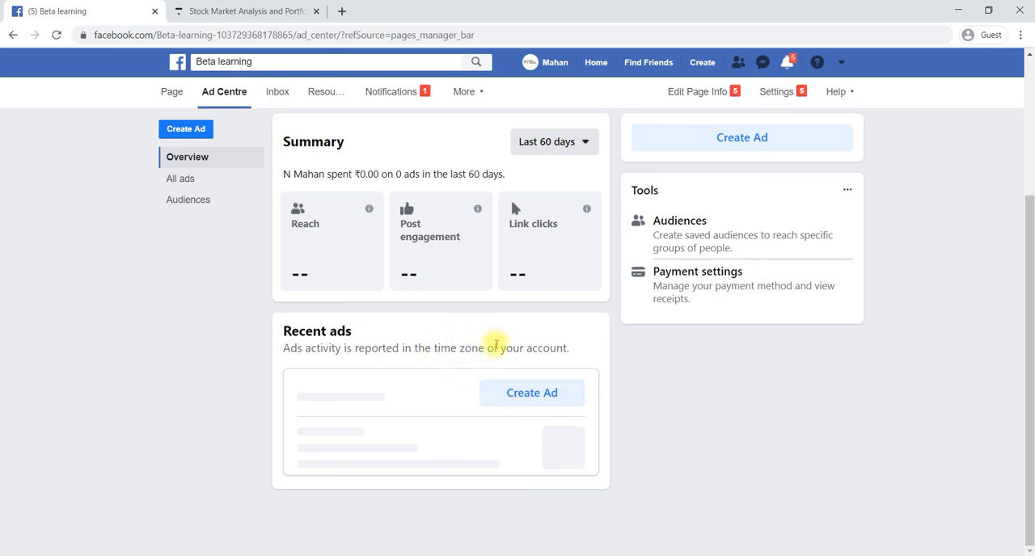
scroll(497, 345, "up", 3)
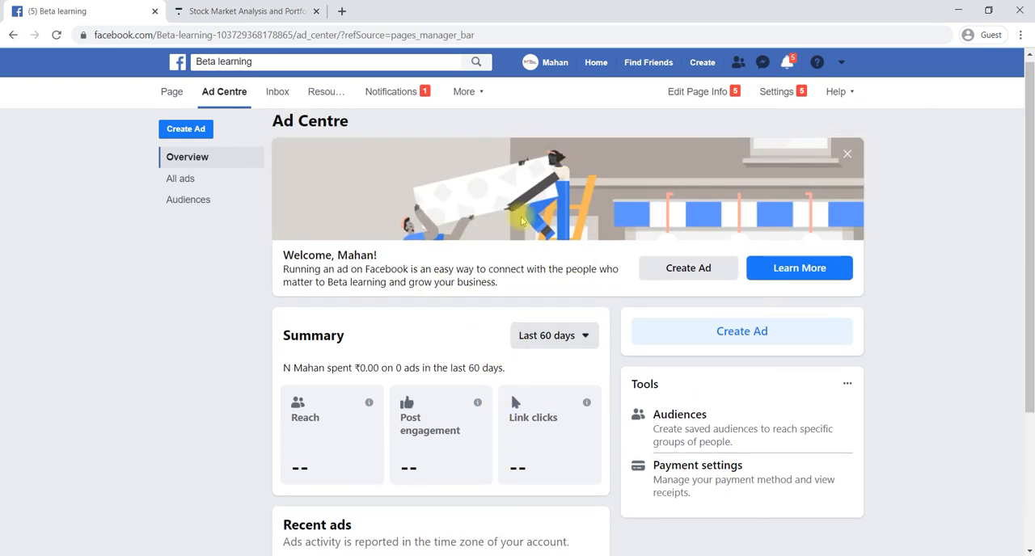